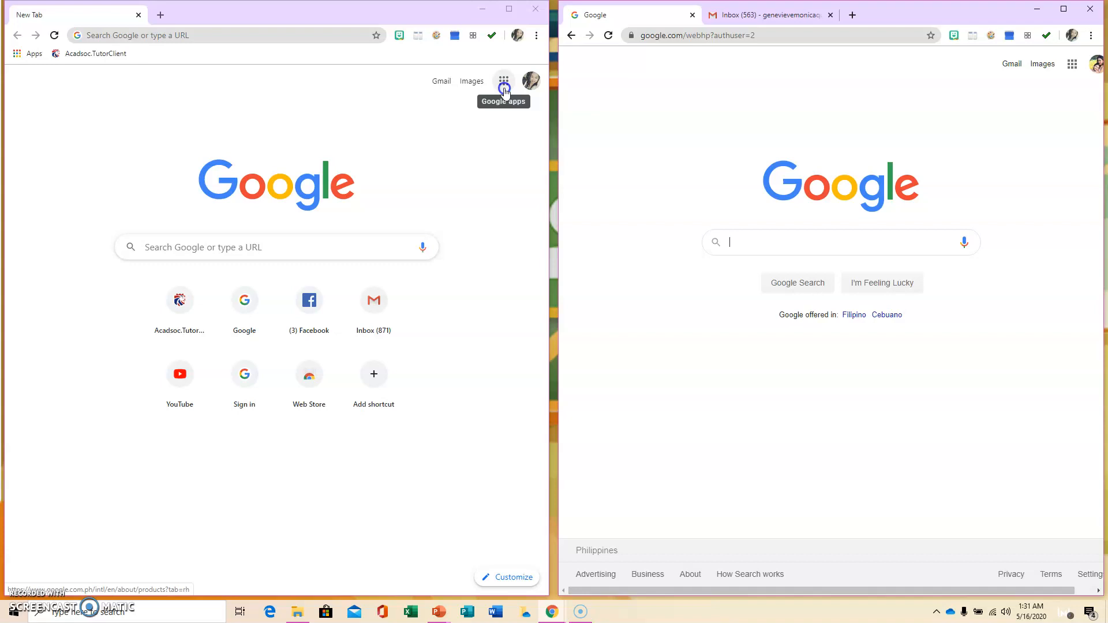
# - Open Google Classroom from the Google apps grid in both the left and right windows
pyautogui.click(504, 90)
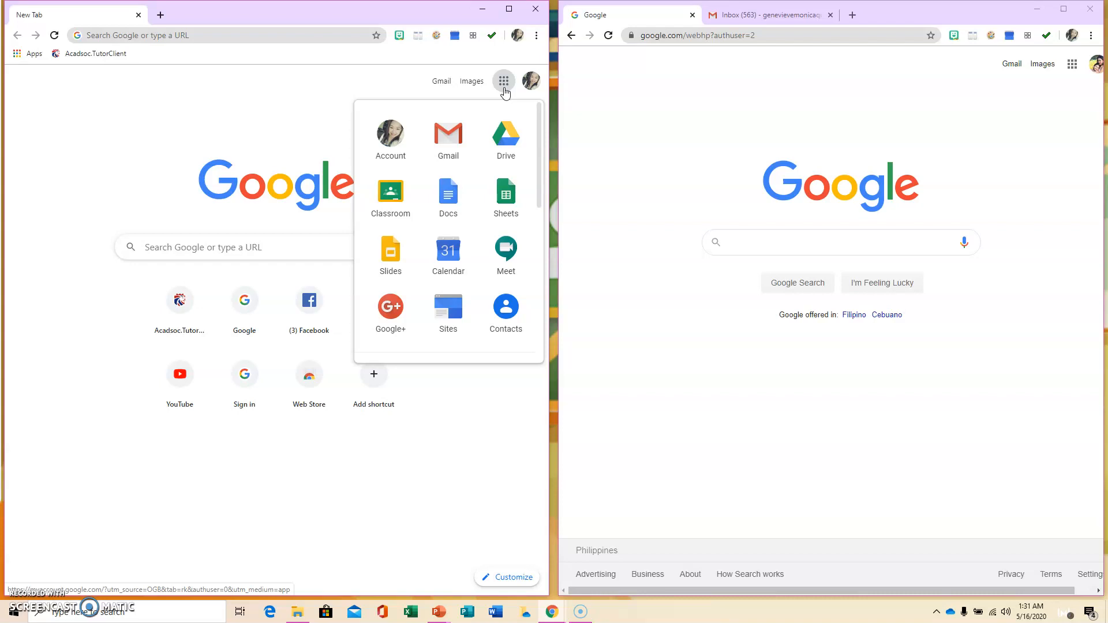
pyautogui.click(391, 195)
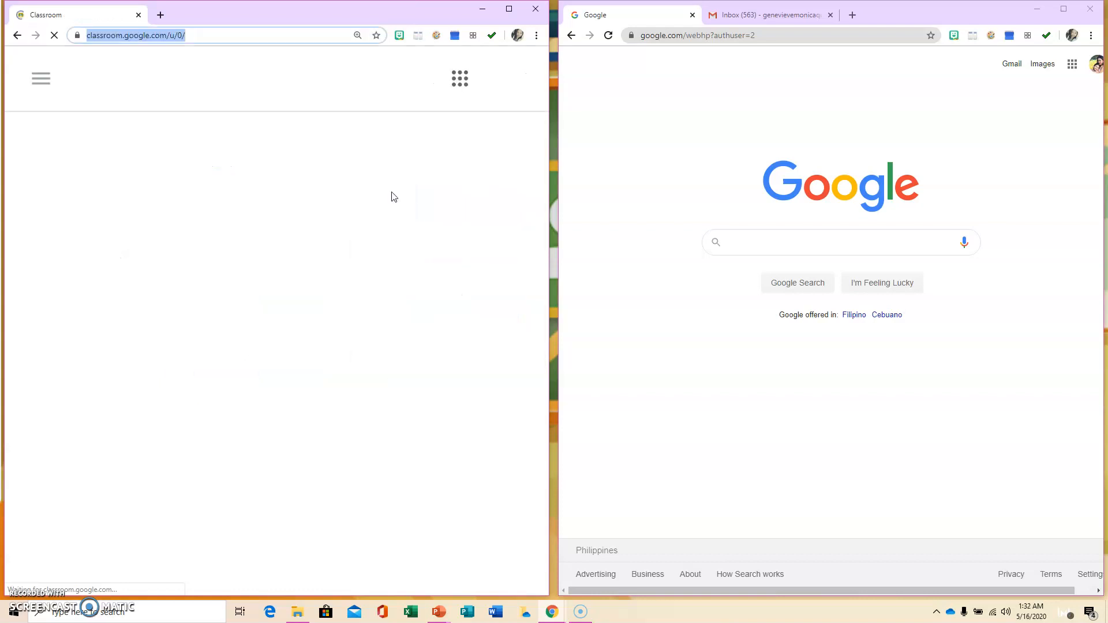
pyautogui.click(1072, 65)
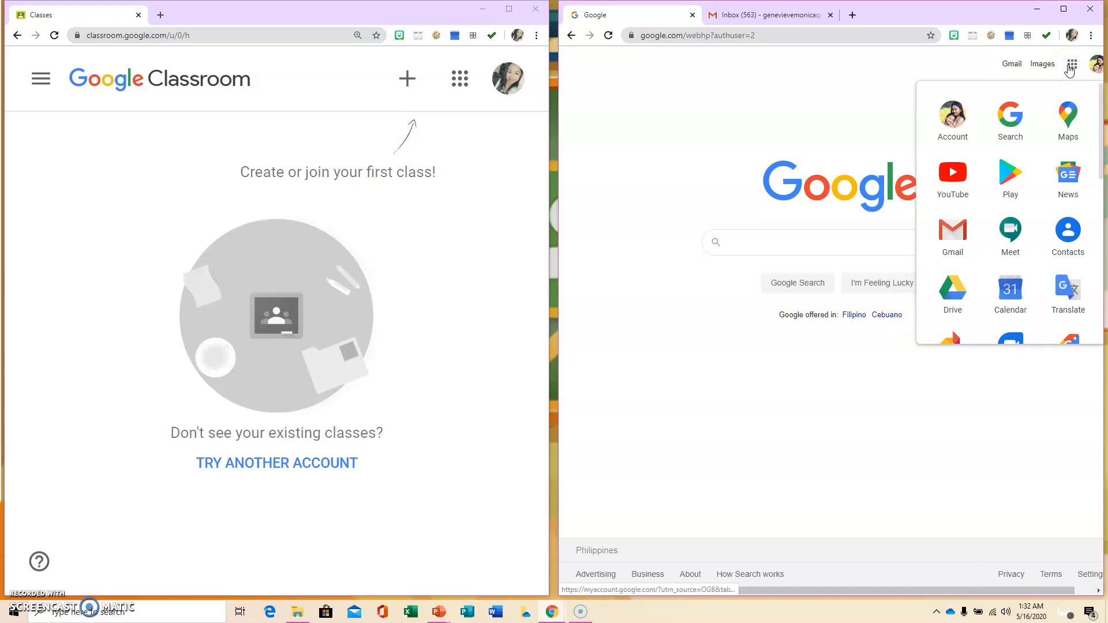
pyautogui.scroll(-2, 957, 224)
pyautogui.scroll(-4, 957, 224)
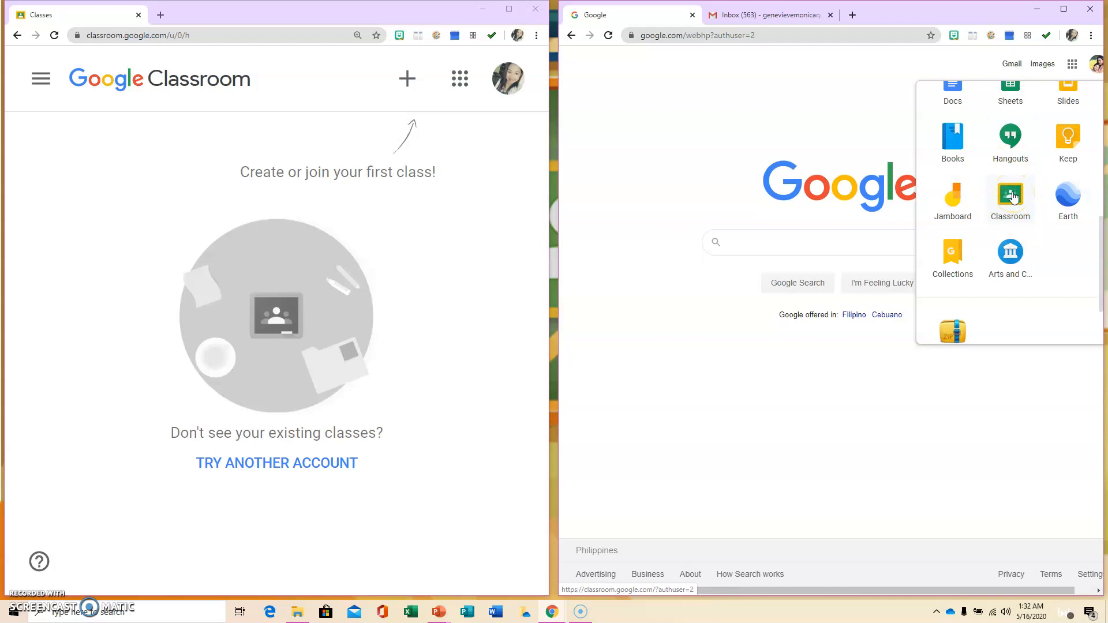
pyautogui.click(1014, 198)
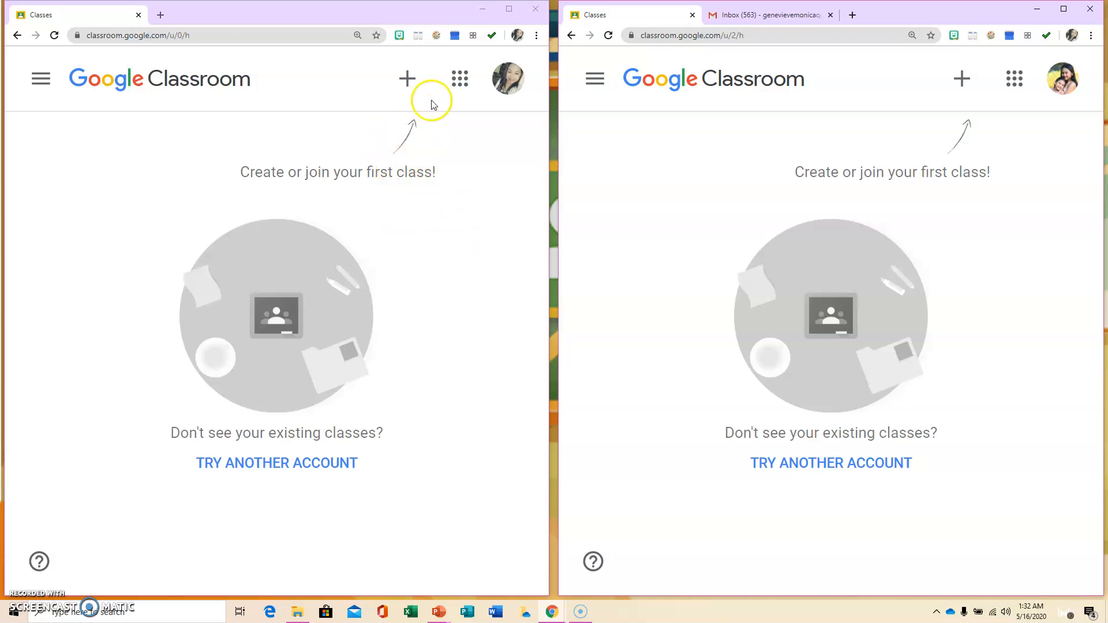
# - Start a new class from the + create or join menu
pyautogui.click(408, 79)
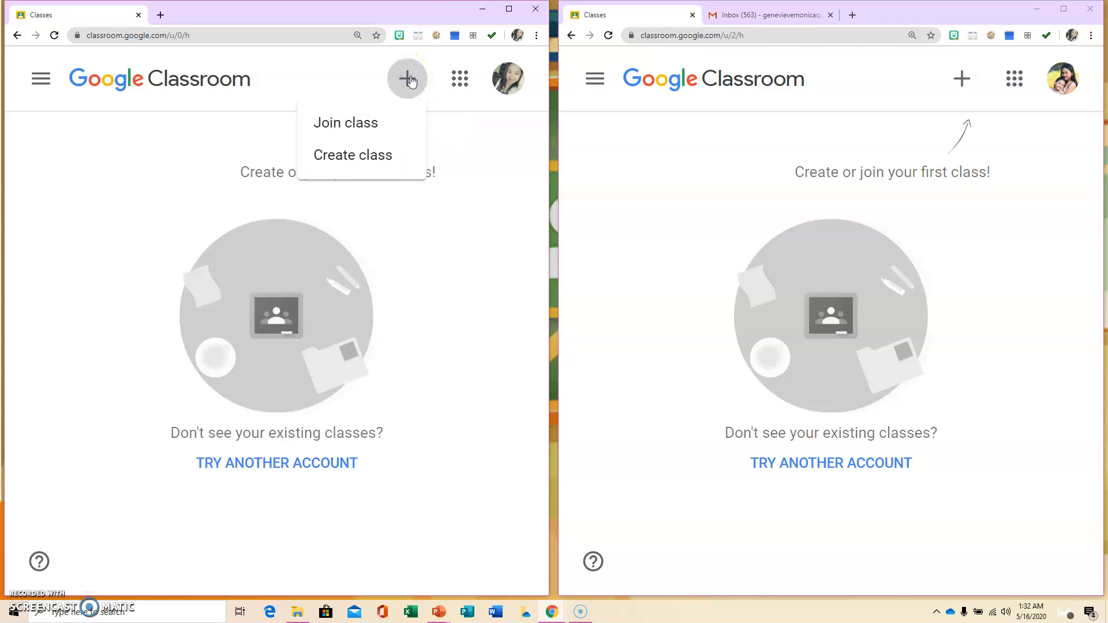
pyautogui.click(401, 120)
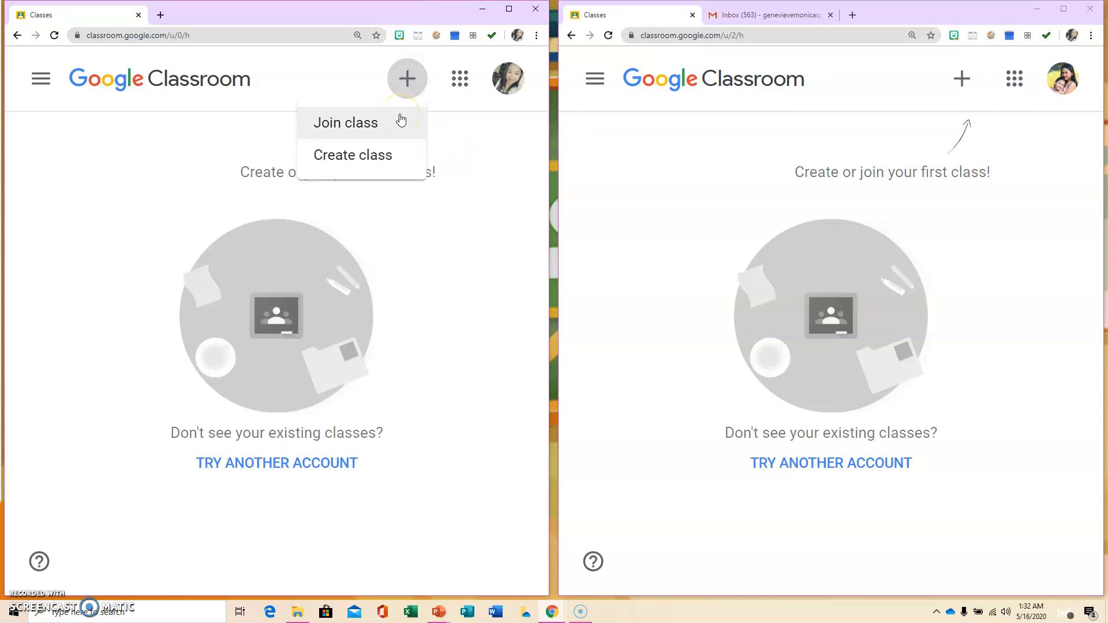
pyautogui.click(388, 167)
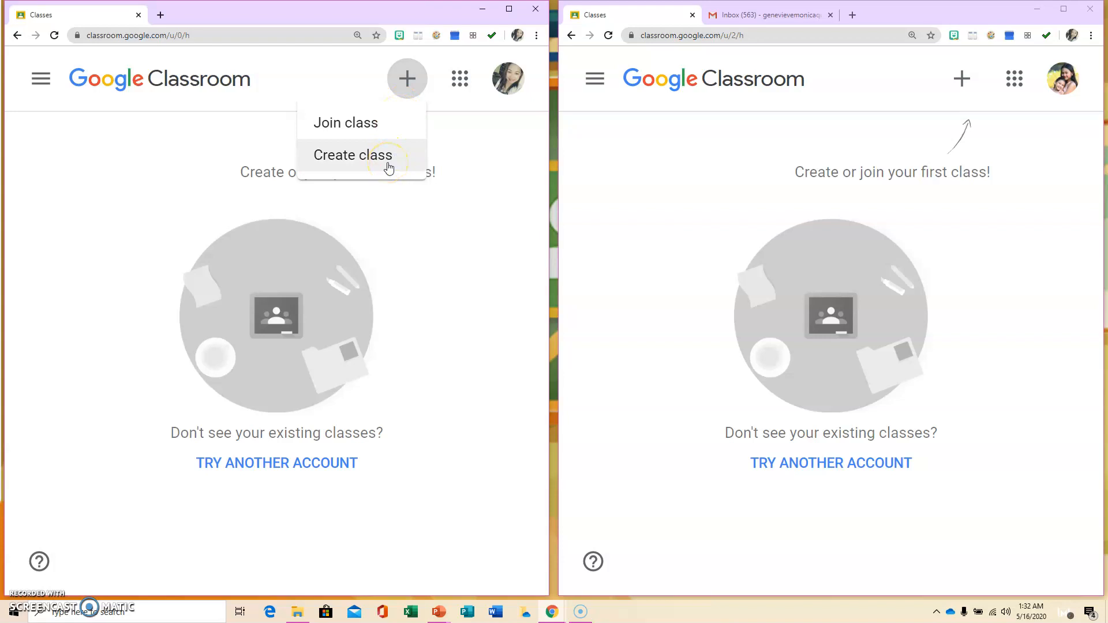
pyautogui.click(357, 162)
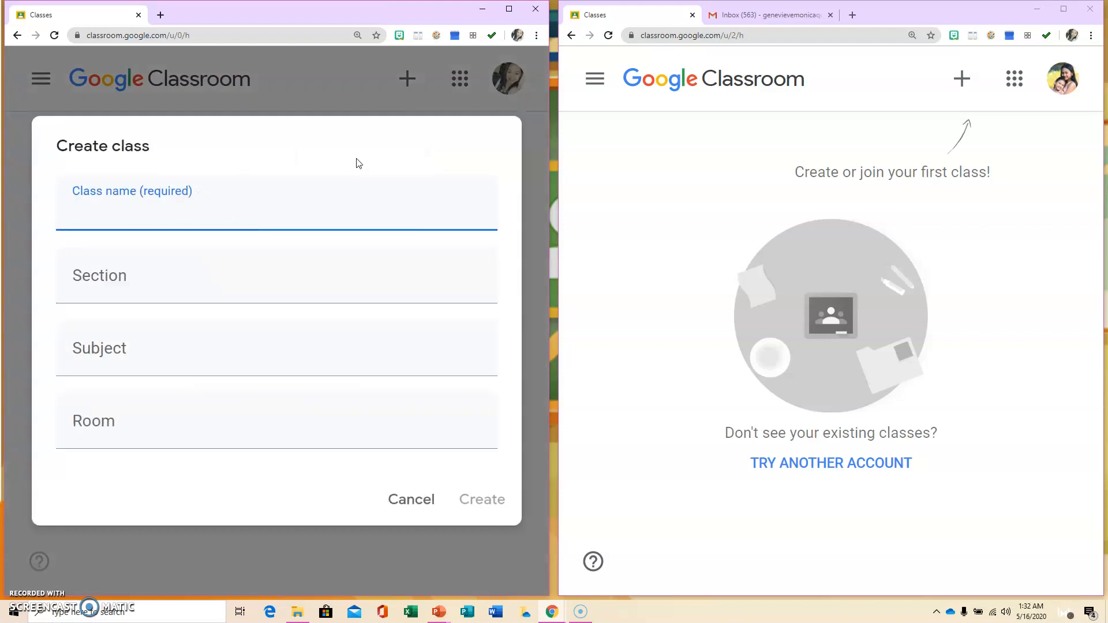
# - Create 'Teacher Vhie's Science Class' with section IV-Narra, subject Science, room Virtual Room 1
pyautogui.click(212, 210)
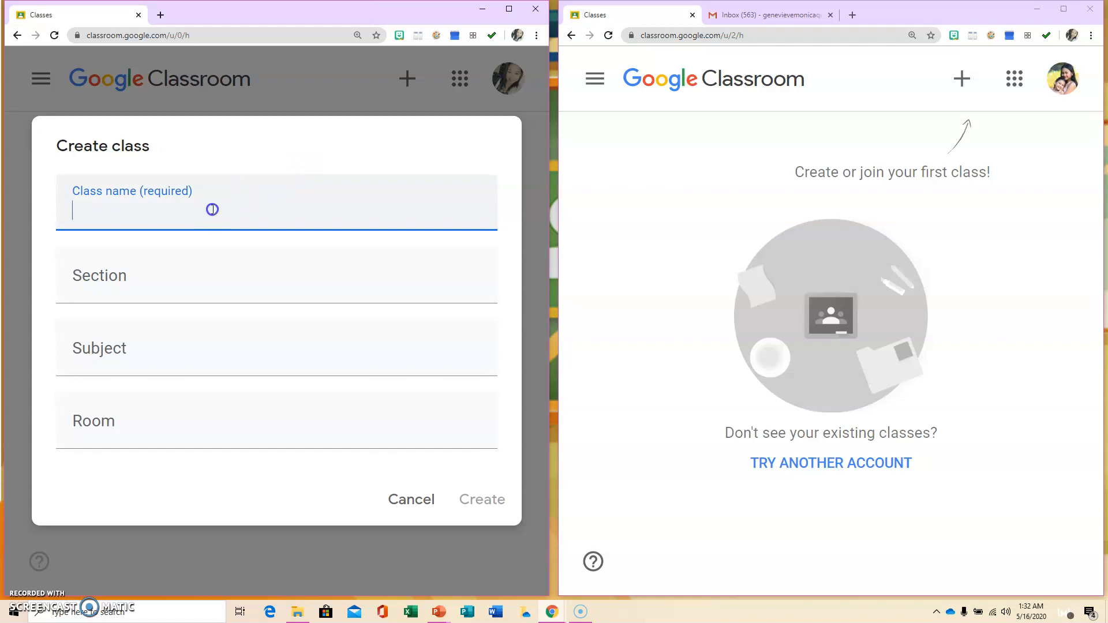
pyautogui.write('Teacher V')
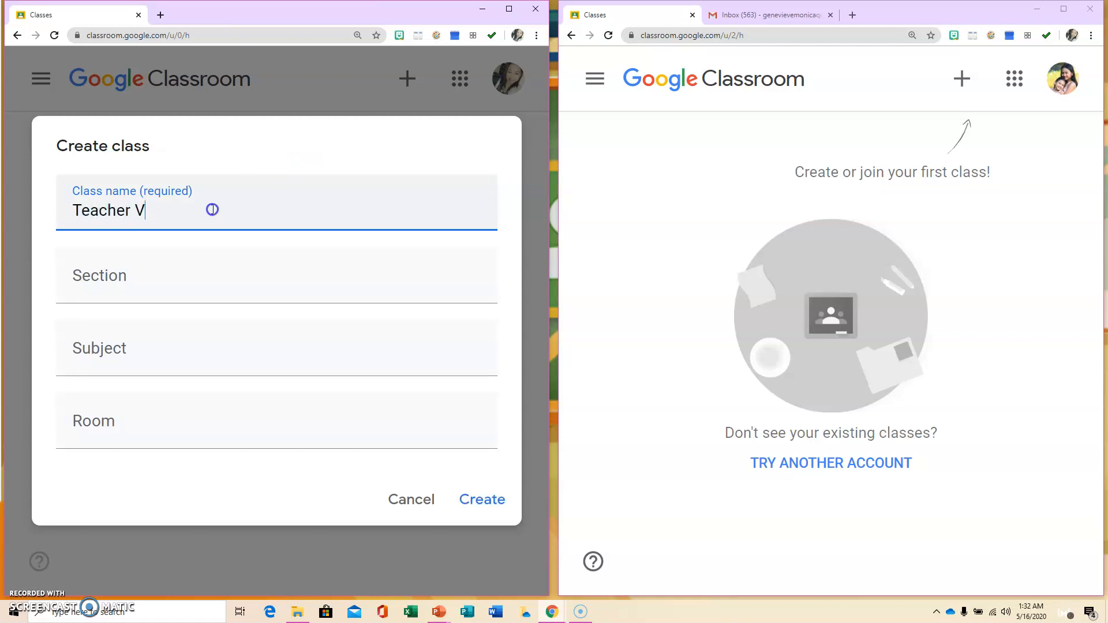
pyautogui.write("hie's Science Class")
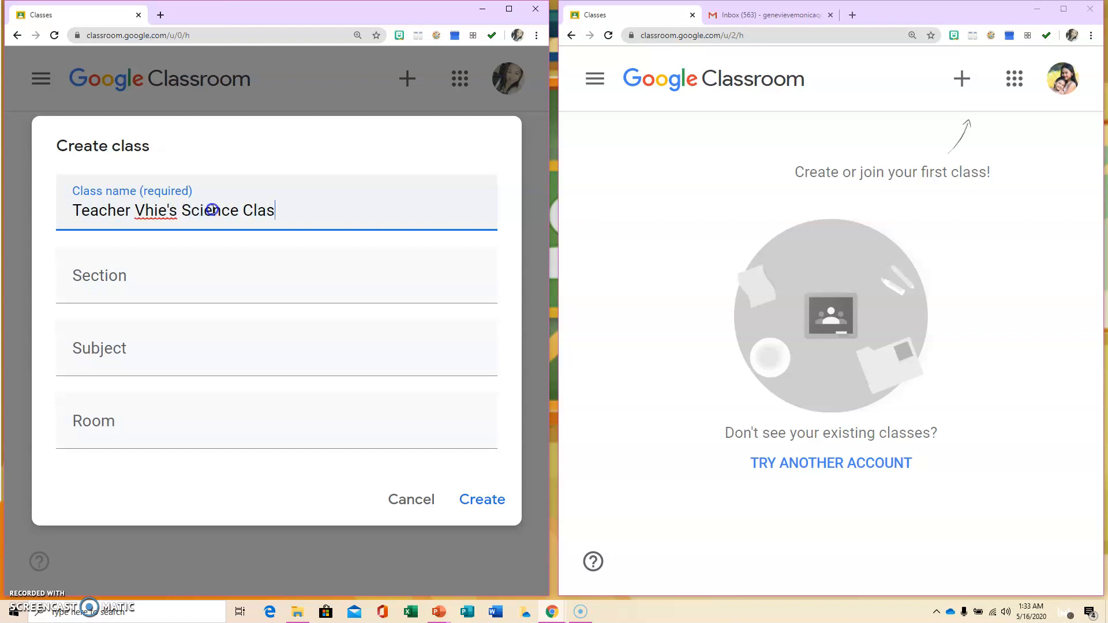
pyautogui.click(202, 277)
pyautogui.write('IV-Narra')
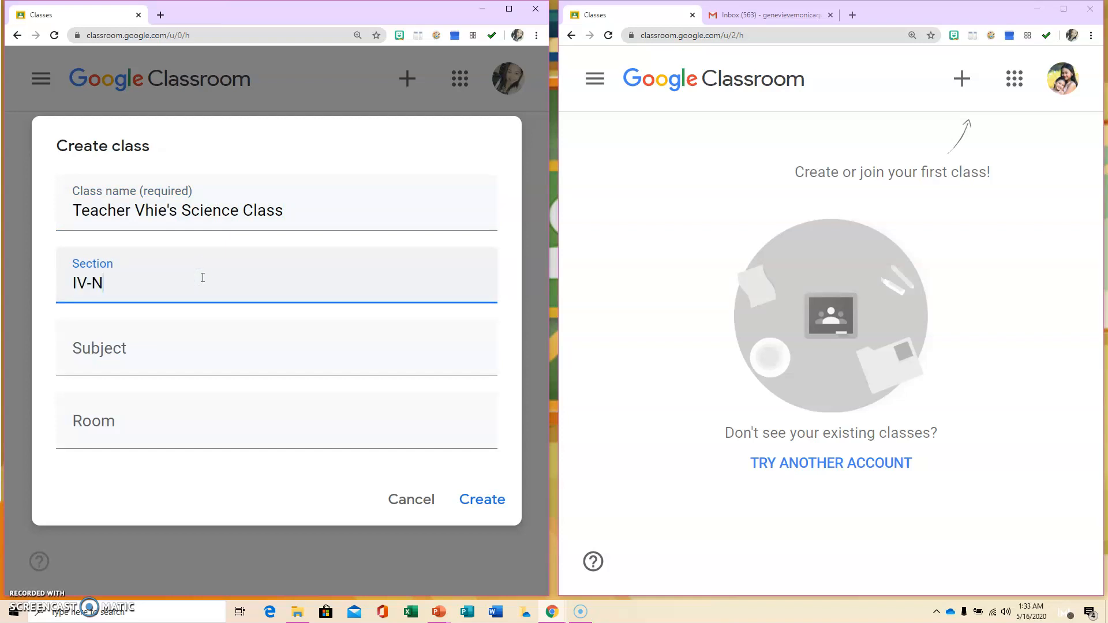
pyautogui.click(222, 351)
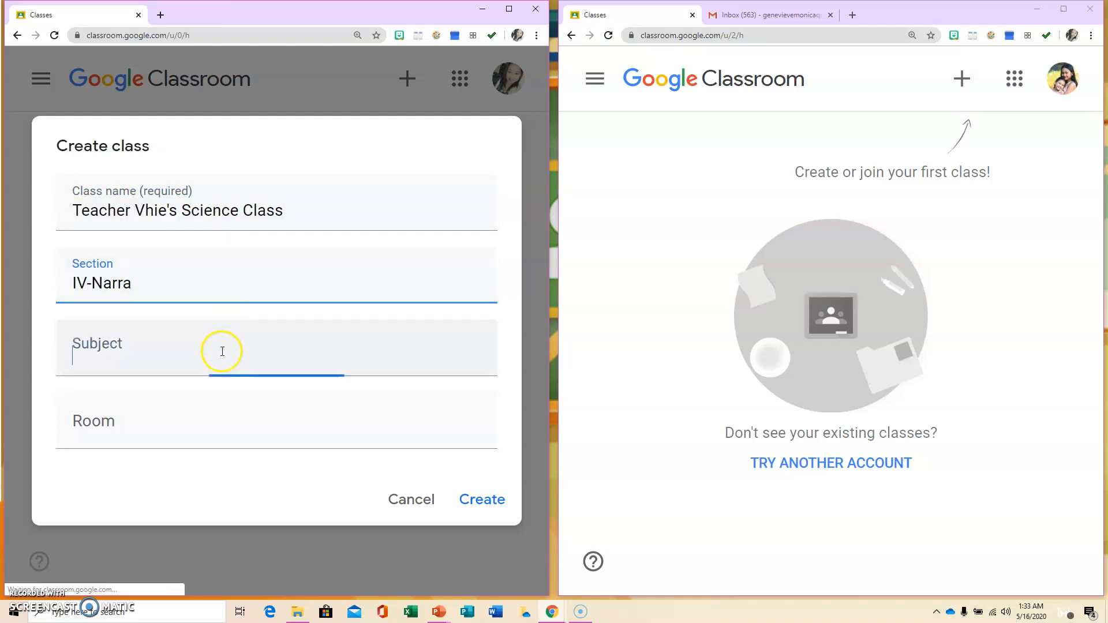
pyautogui.write('Science')
pyautogui.click(217, 408)
pyautogui.write('Vi')
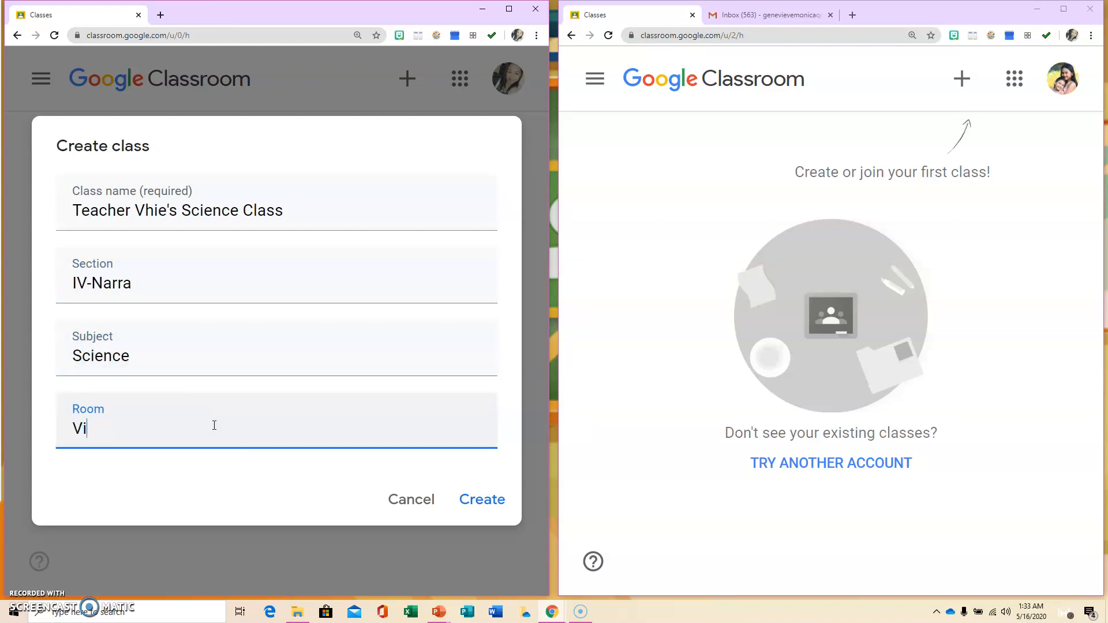
pyautogui.write('rtual Room 1')
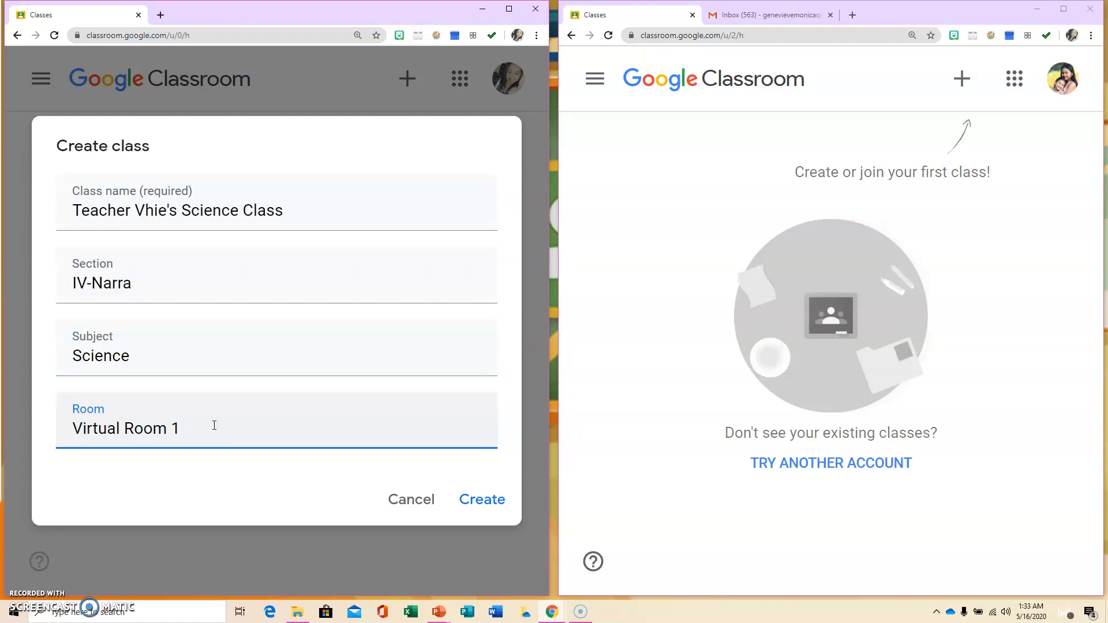
pyautogui.click(476, 502)
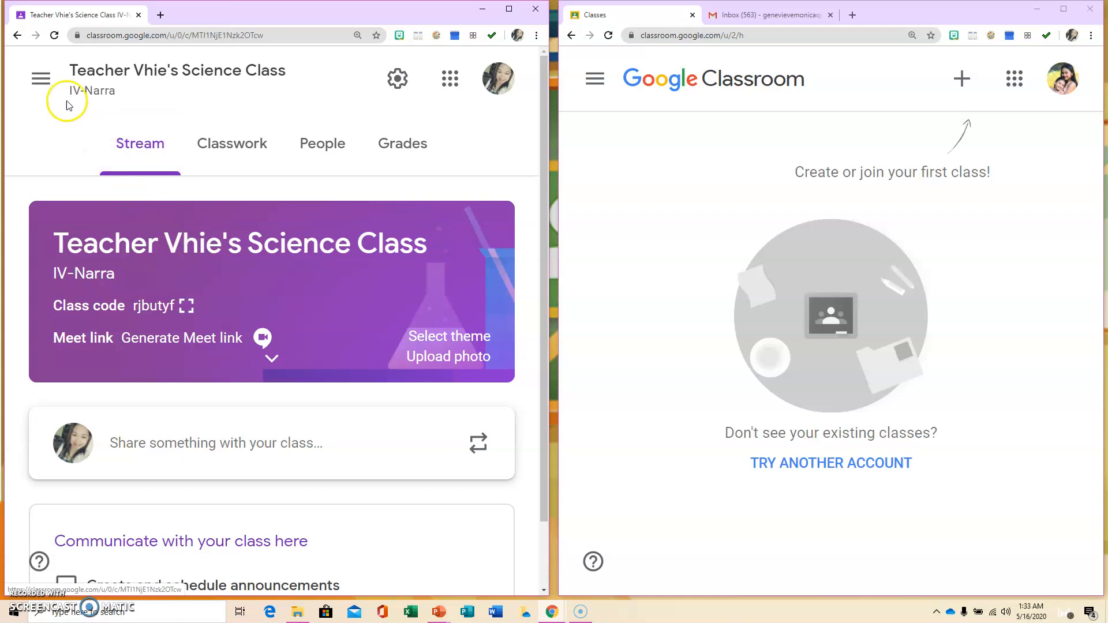
# - Go back to the Classes list and open the Teacher Vhie's Science Class card
pyautogui.click(40, 78)
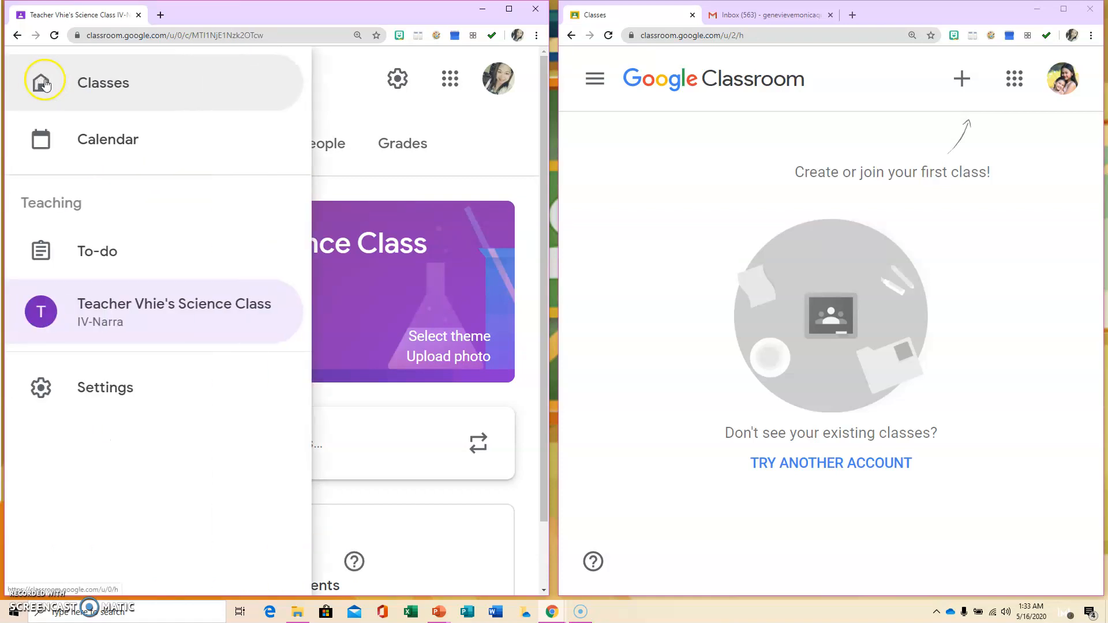
pyautogui.click(112, 89)
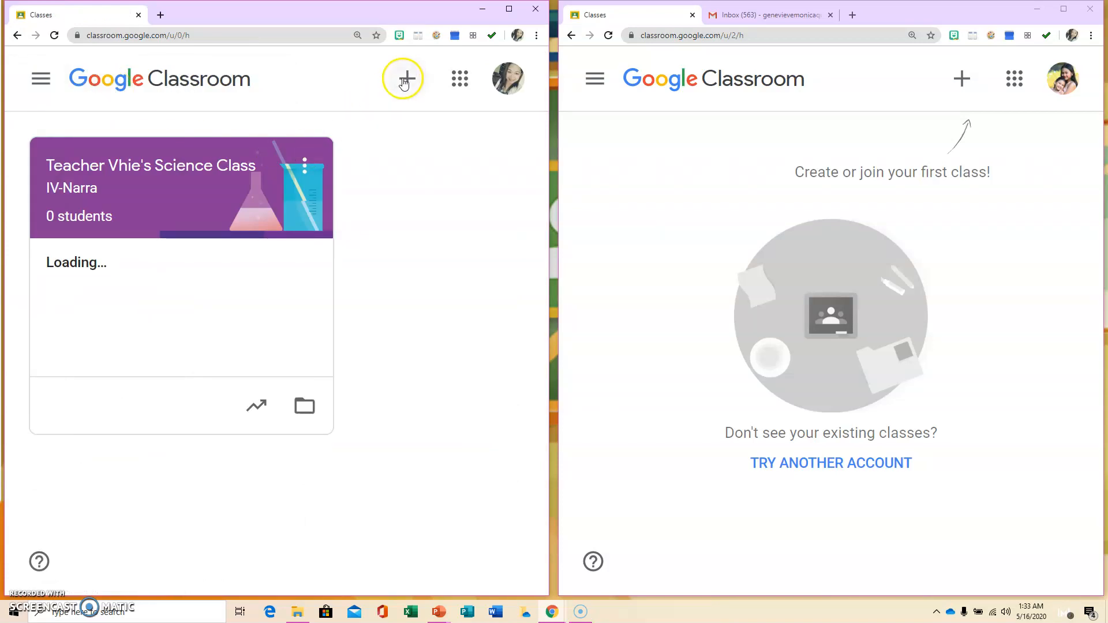
pyautogui.click(408, 80)
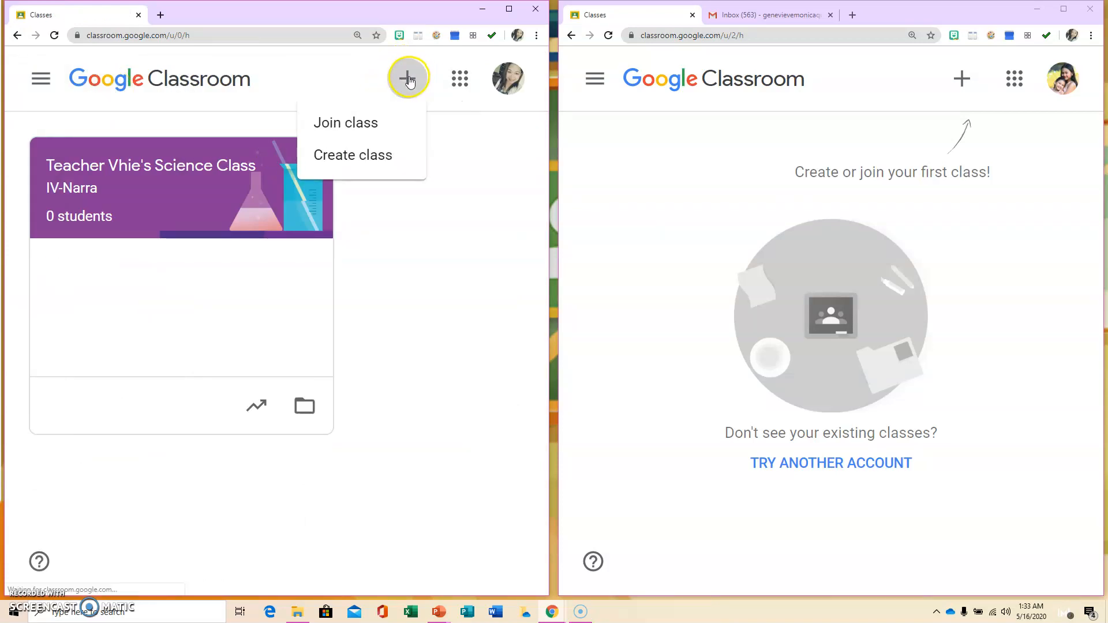
pyautogui.click(491, 281)
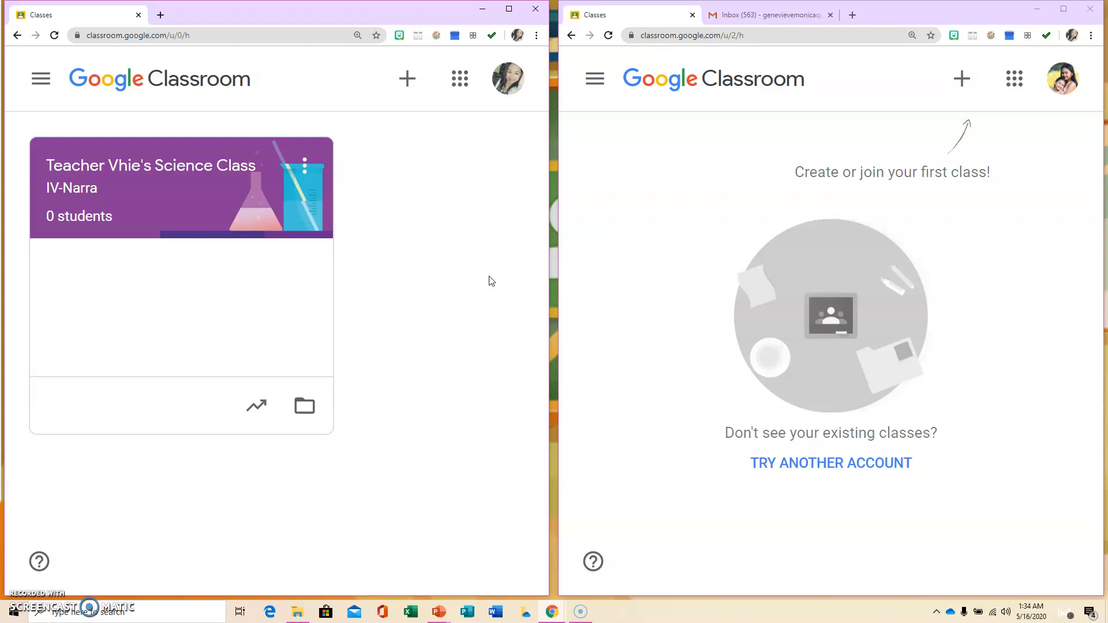
pyautogui.click(172, 168)
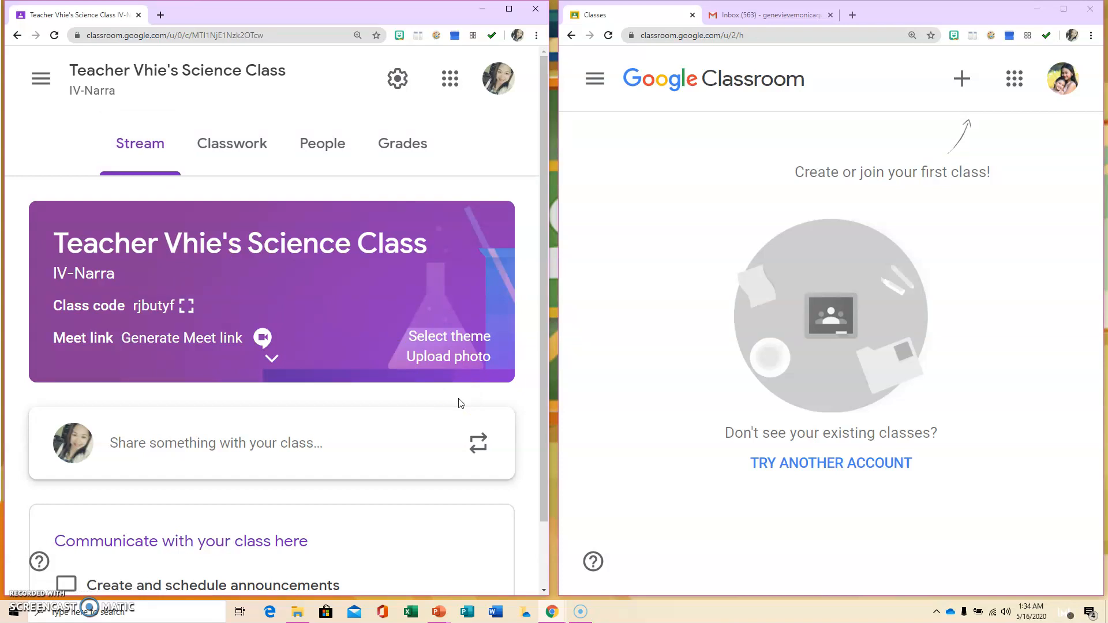
# - From the class's People page, invite the student by entering their Gmail address
pyautogui.click(315, 145)
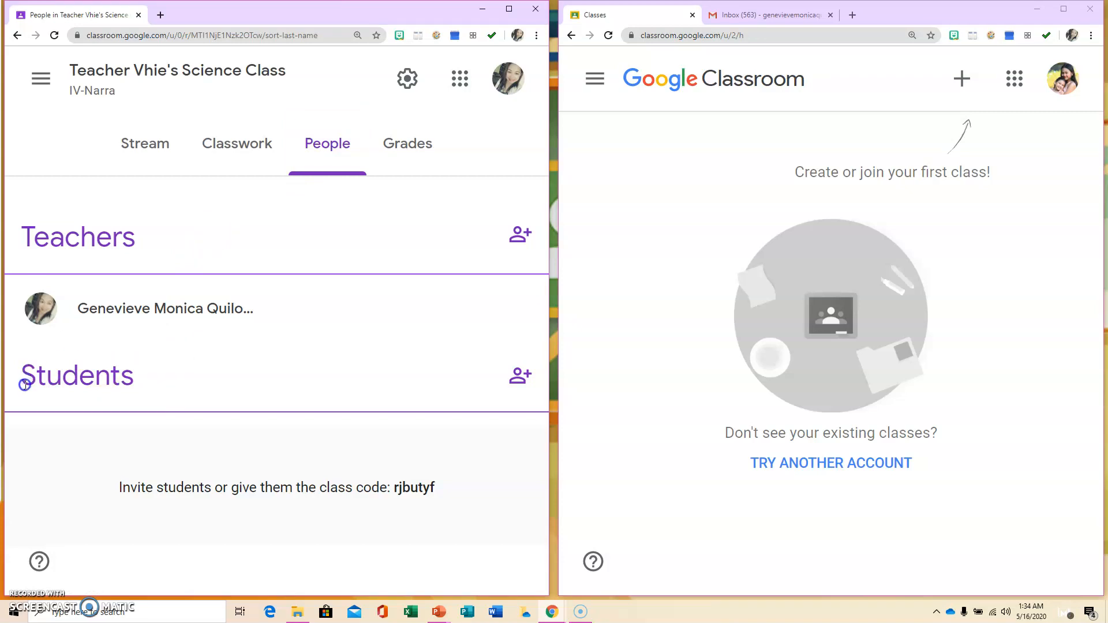
pyautogui.click(517, 381)
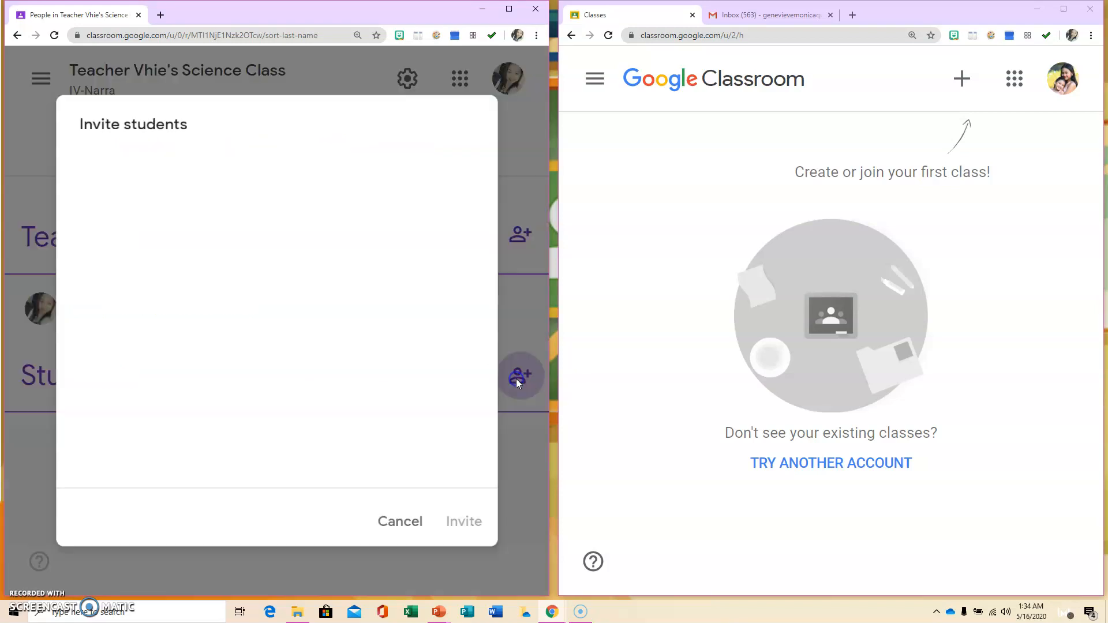
pyautogui.click(242, 205)
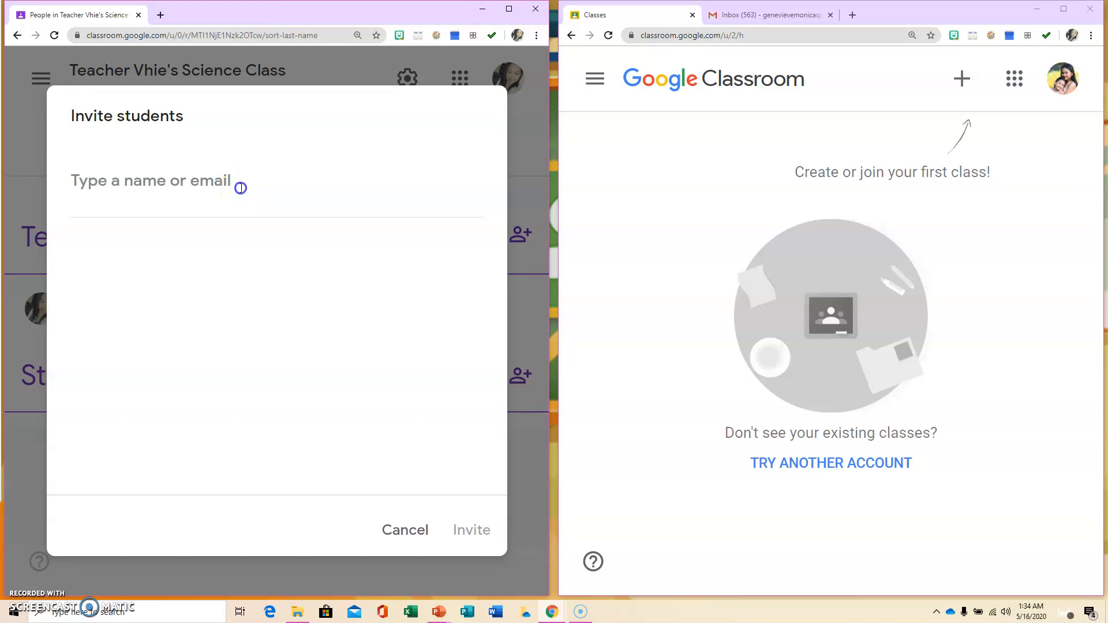
pyautogui.click(228, 186)
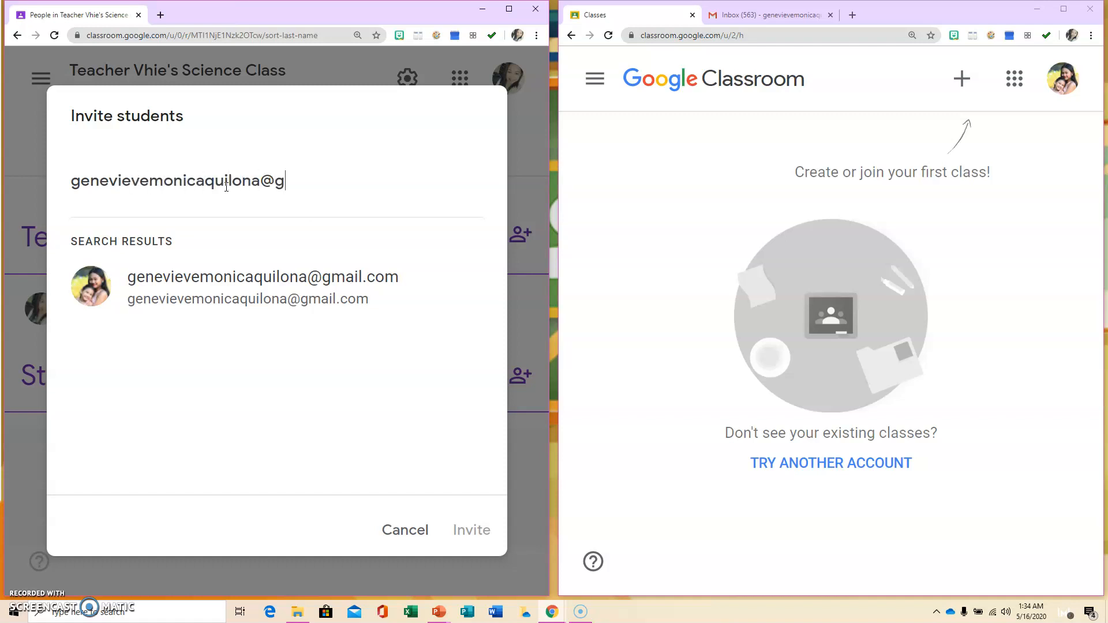
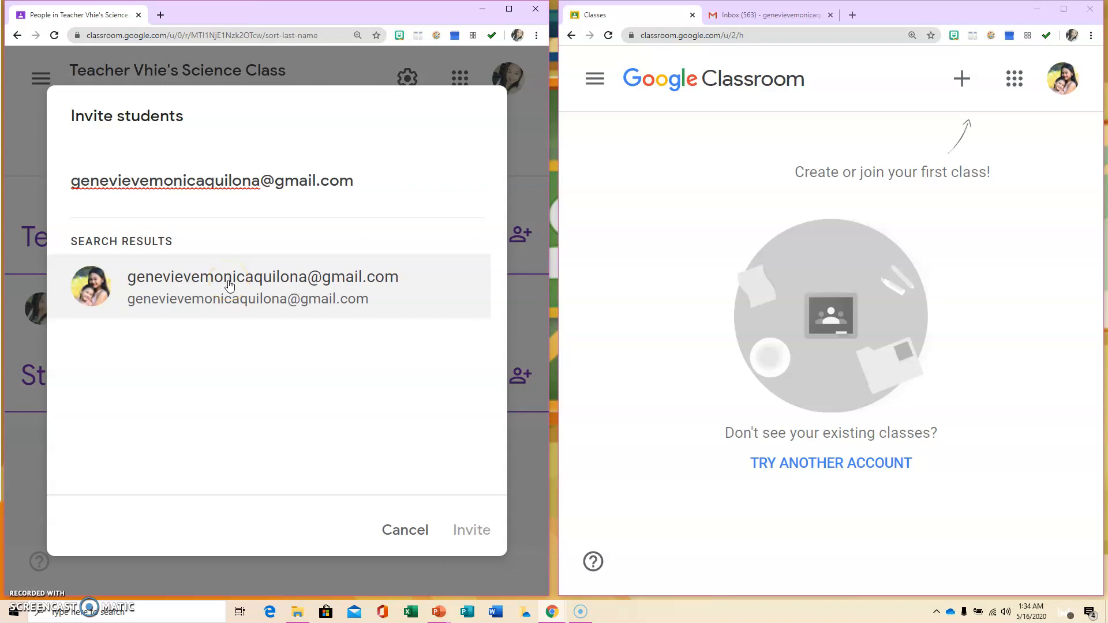
pyautogui.click(229, 285)
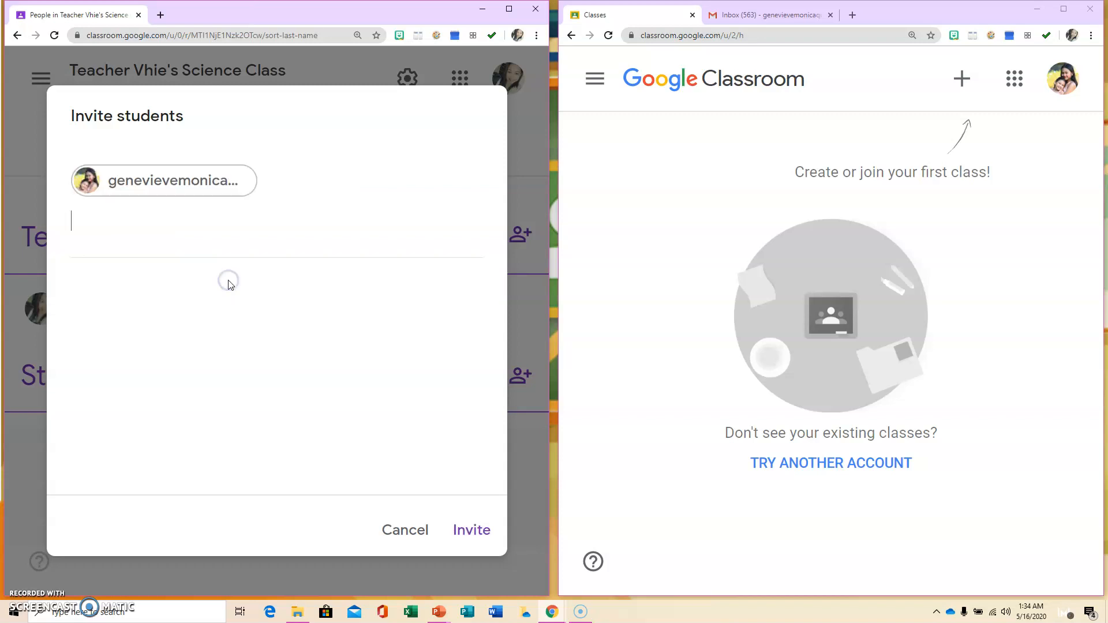
pyautogui.click(479, 531)
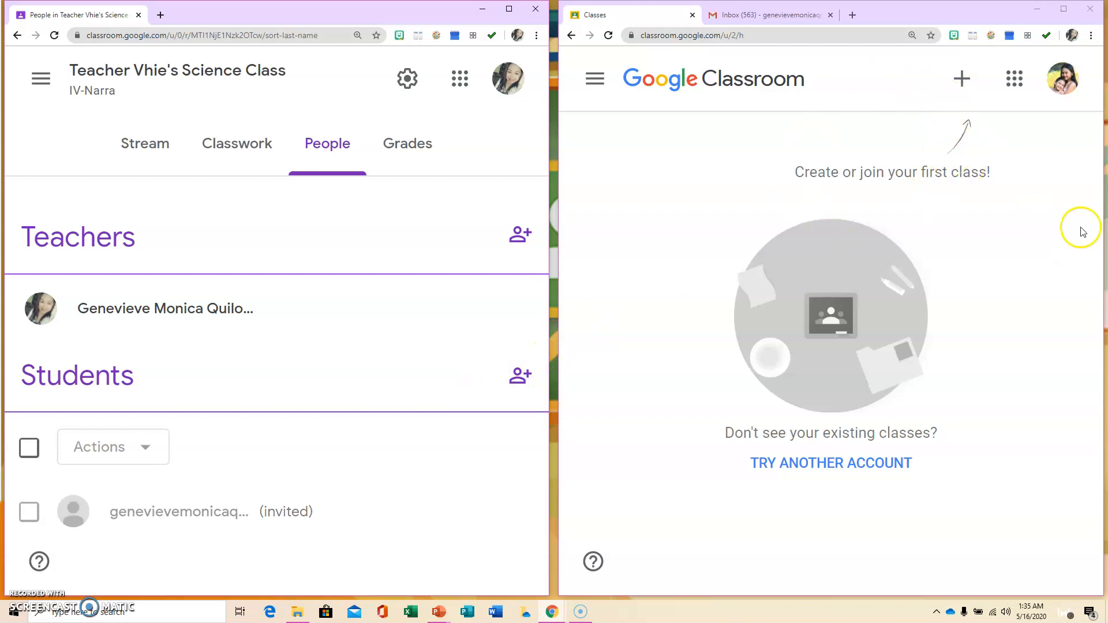
# - Open the 'Class invitation' email in the student's Gmail inbox
pyautogui.click(780, 19)
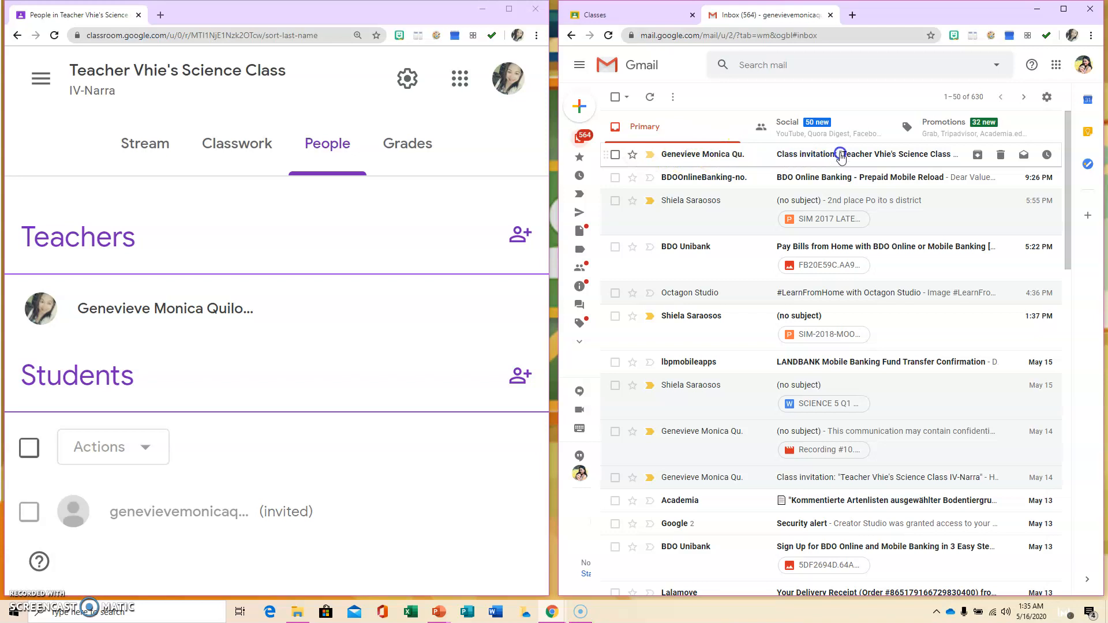
pyautogui.click(841, 155)
pyautogui.scroll(-3, 818, 456)
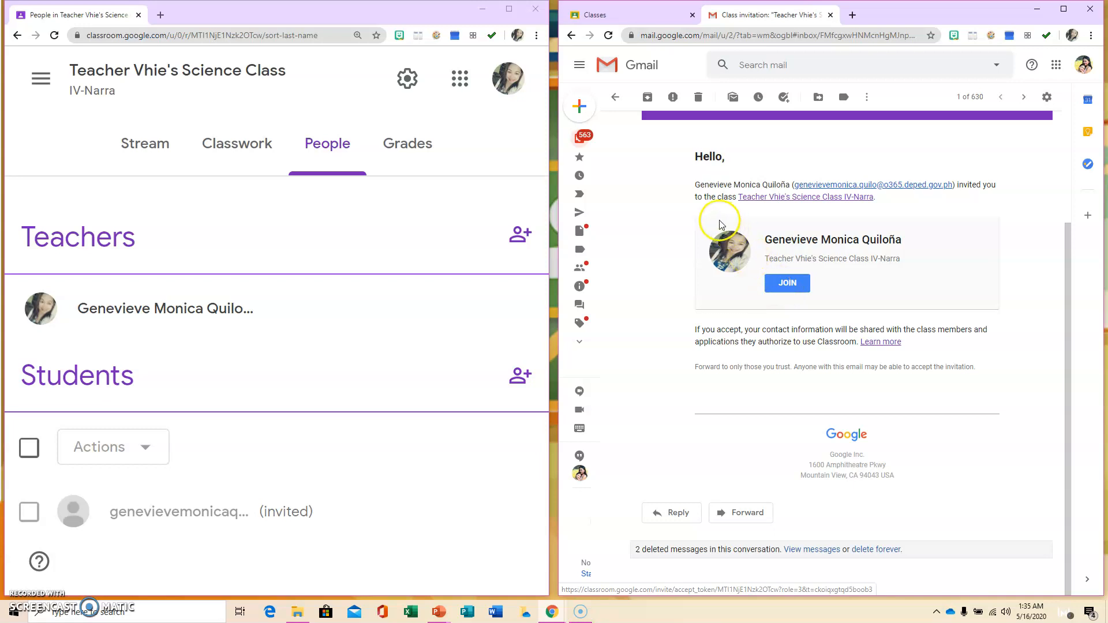
pyautogui.click(45, 77)
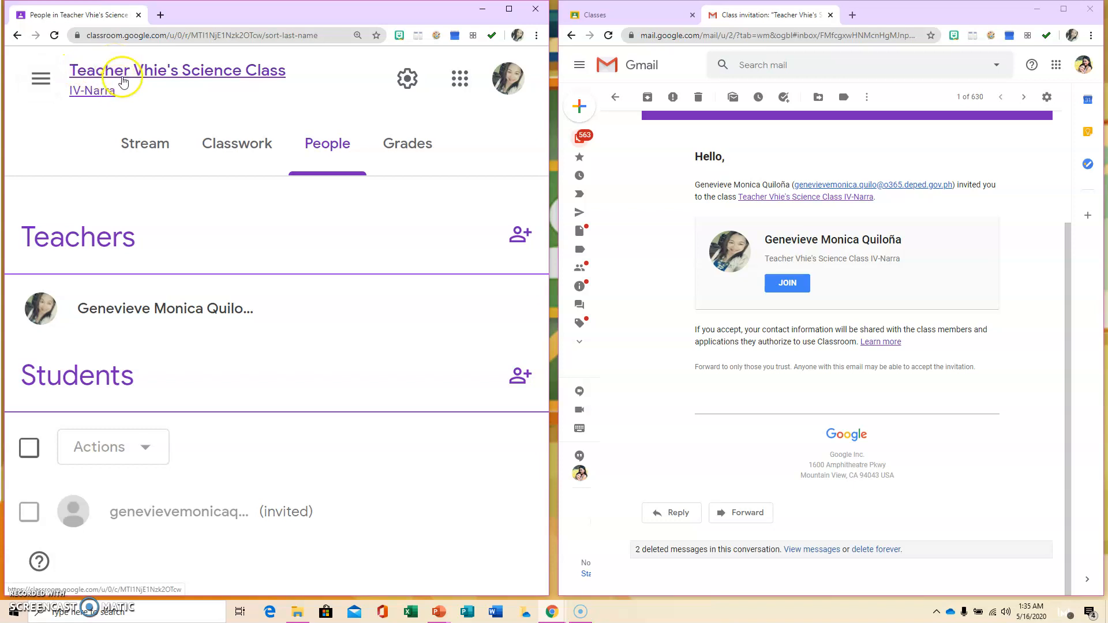
# - Show the class code enlarged on the Stream page, then bring up the student's class list
pyautogui.click(121, 75)
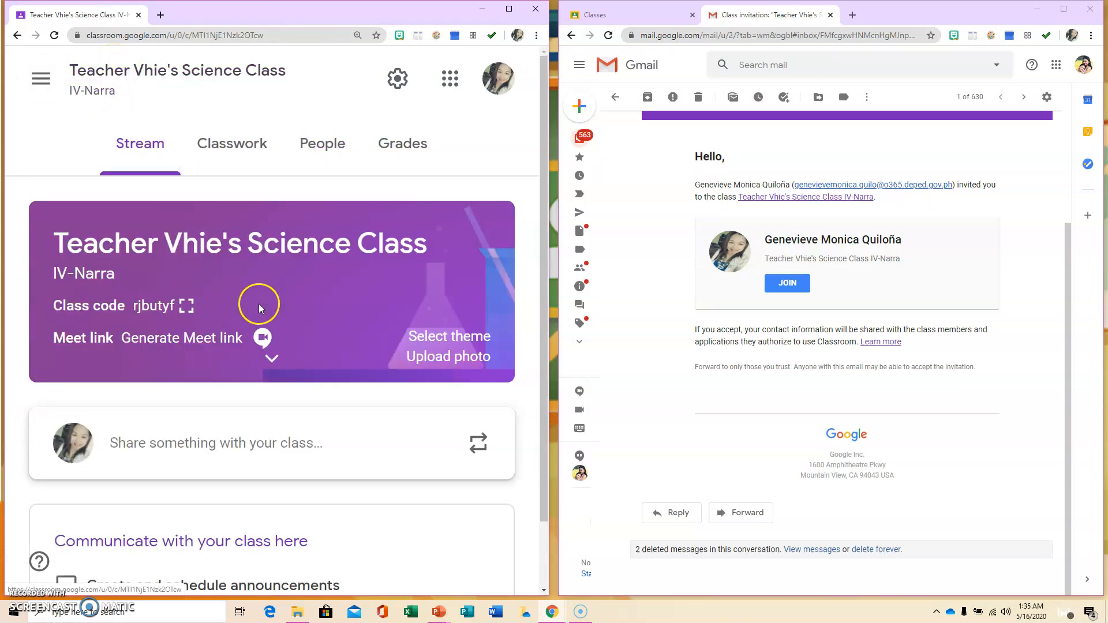
pyautogui.scroll(-1, 260, 300)
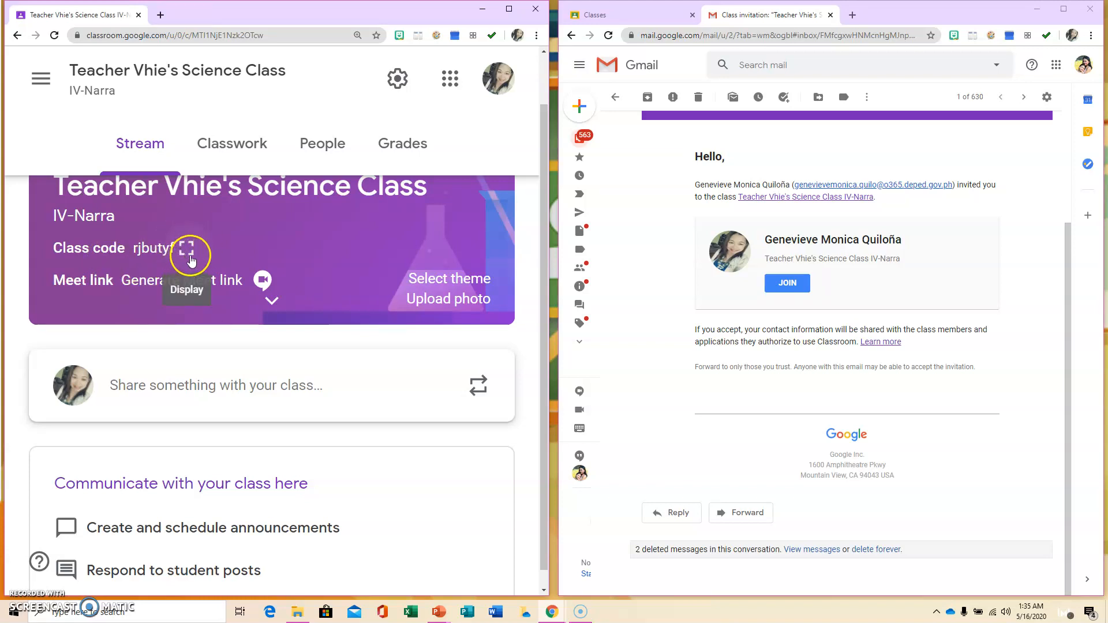
pyautogui.click(185, 248)
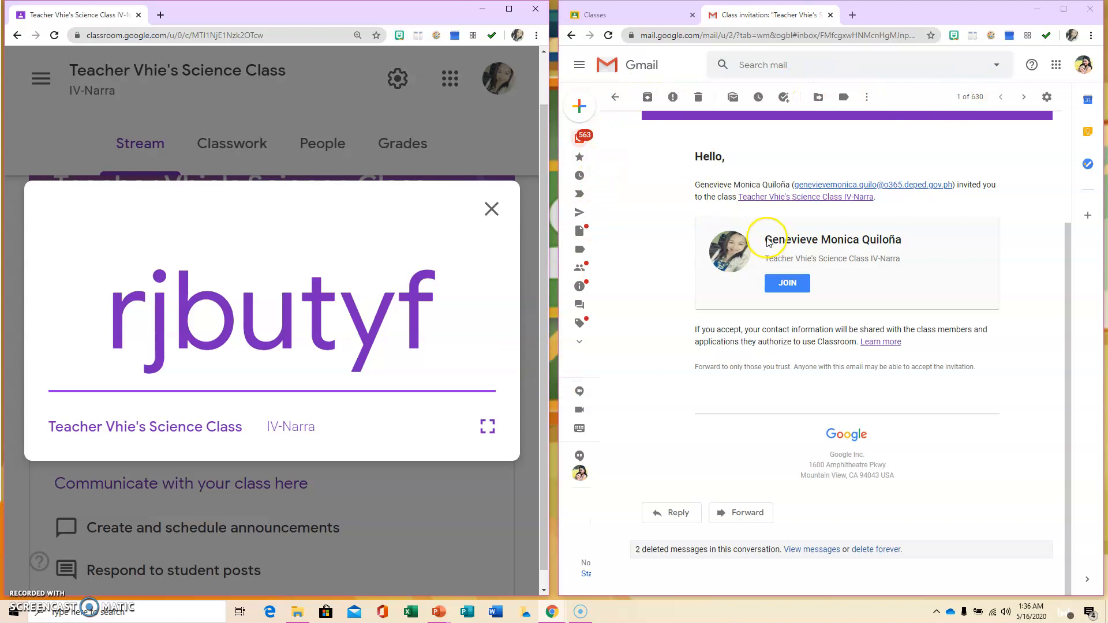
pyautogui.click(633, 14)
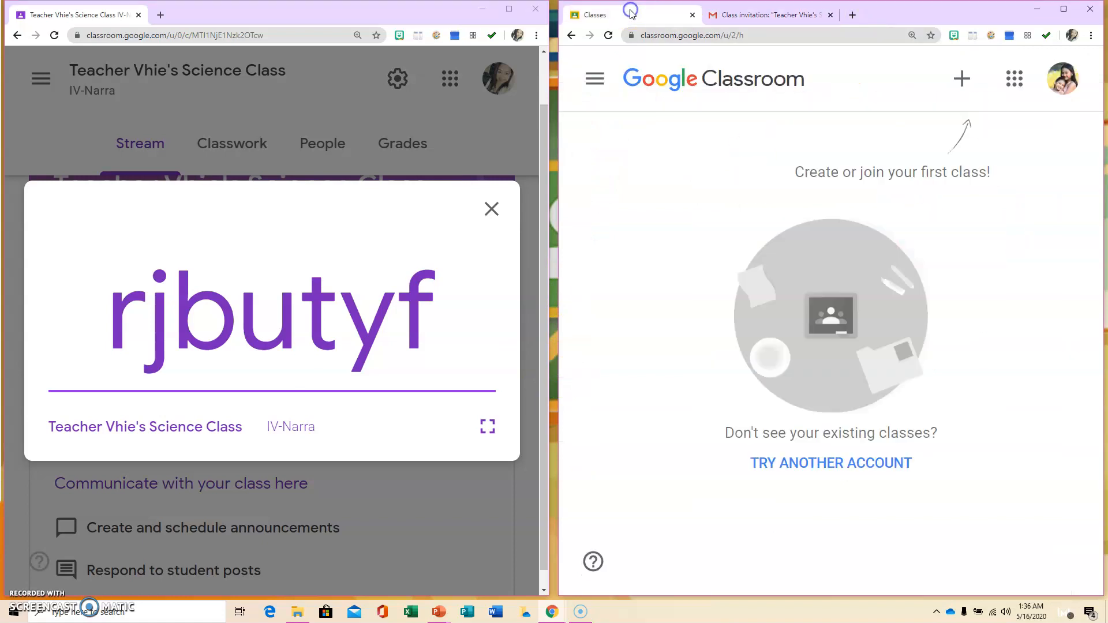
# - Join Teacher Vhie's Science Class from the student account by entering its class code
pyautogui.click(956, 86)
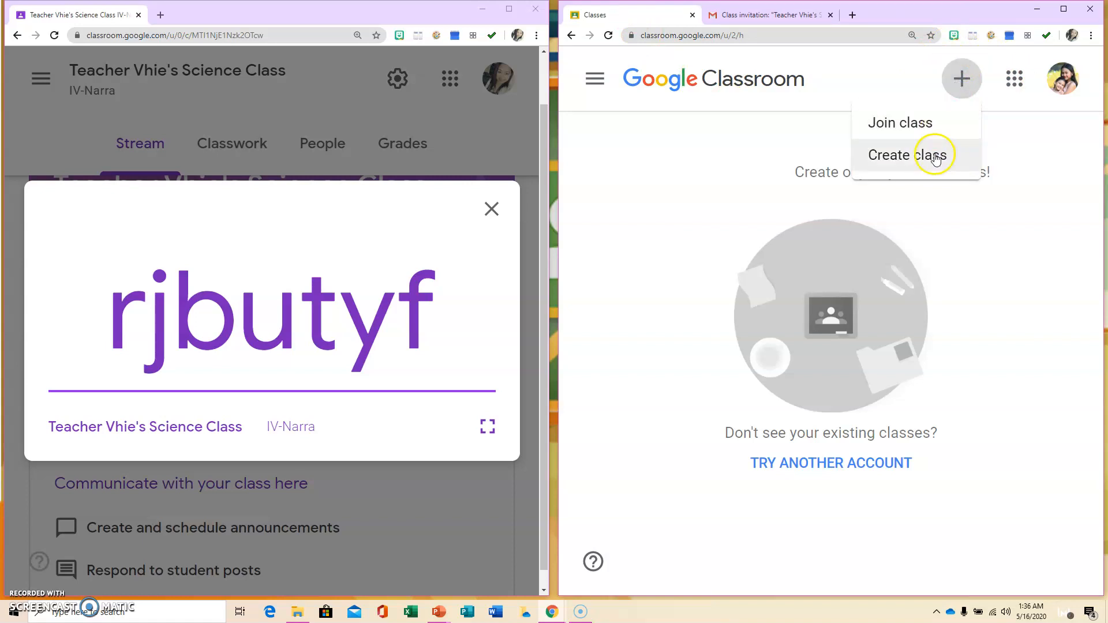
pyautogui.click(917, 125)
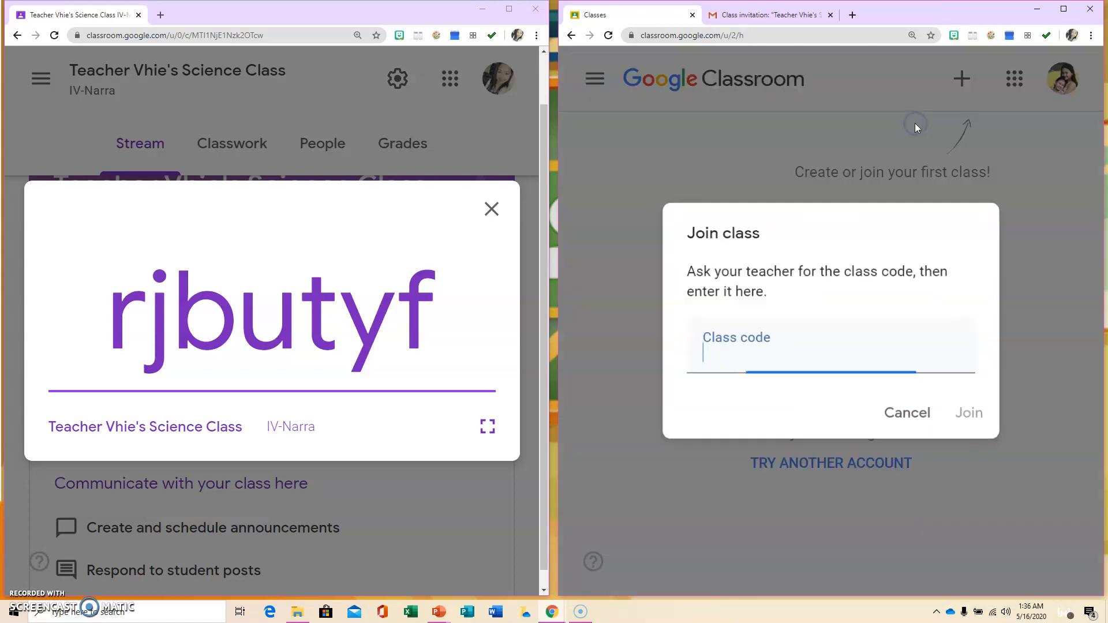
pyautogui.click(716, 355)
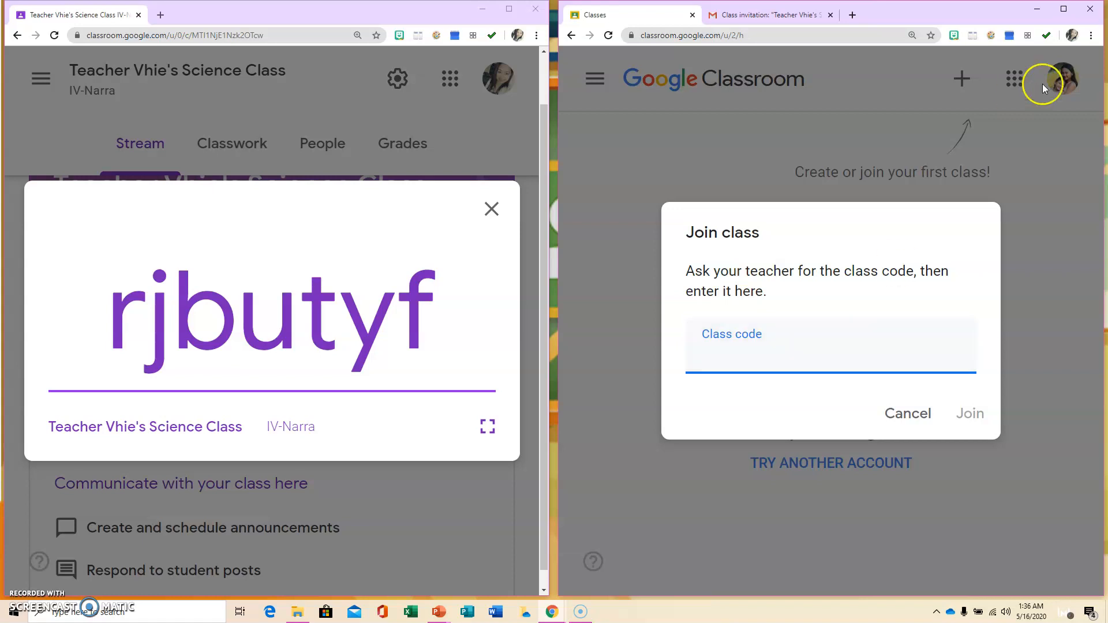
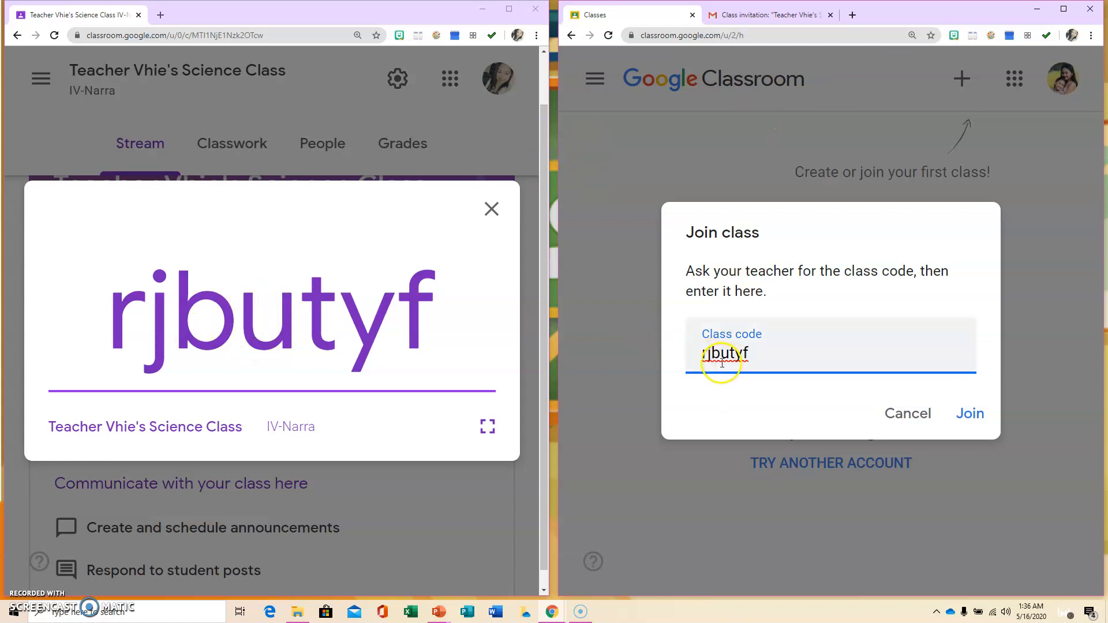
pyautogui.click(983, 415)
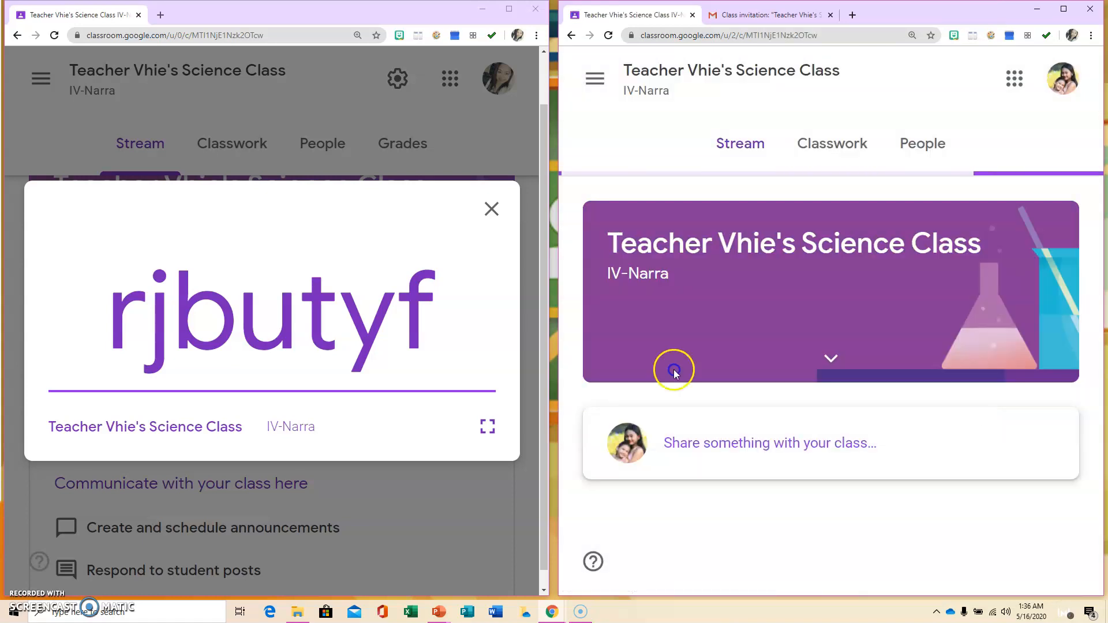
pyautogui.click(492, 210)
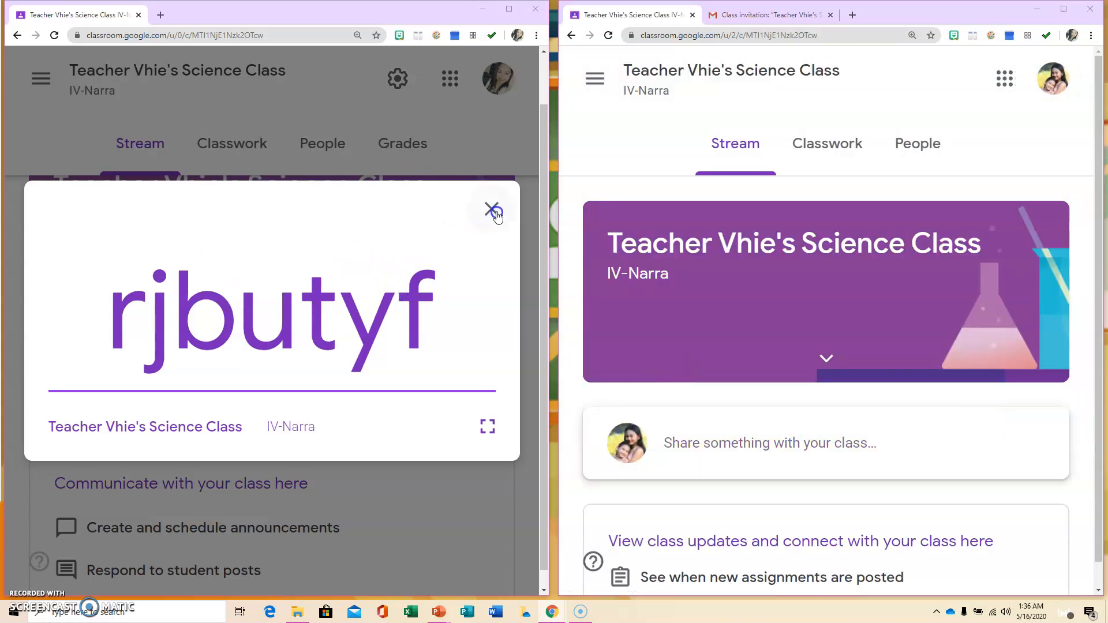
# - Close the code display, refresh the Classes page, and open the class's list showing one joined student
pyautogui.click(492, 209)
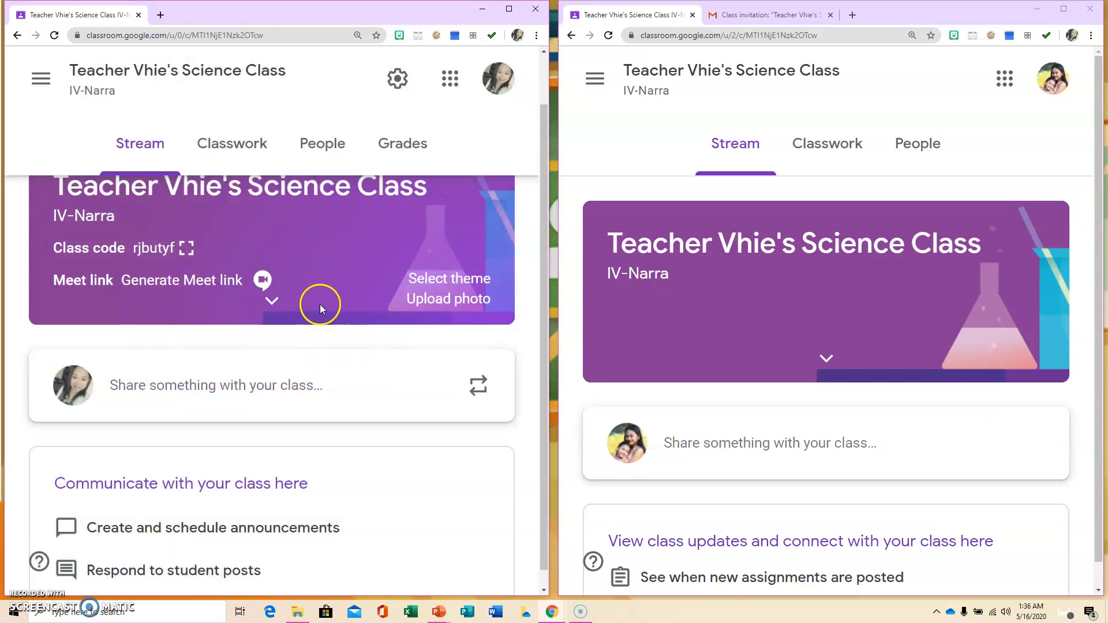
pyautogui.scroll(-1, 320, 303)
pyautogui.scroll(2, 322, 308)
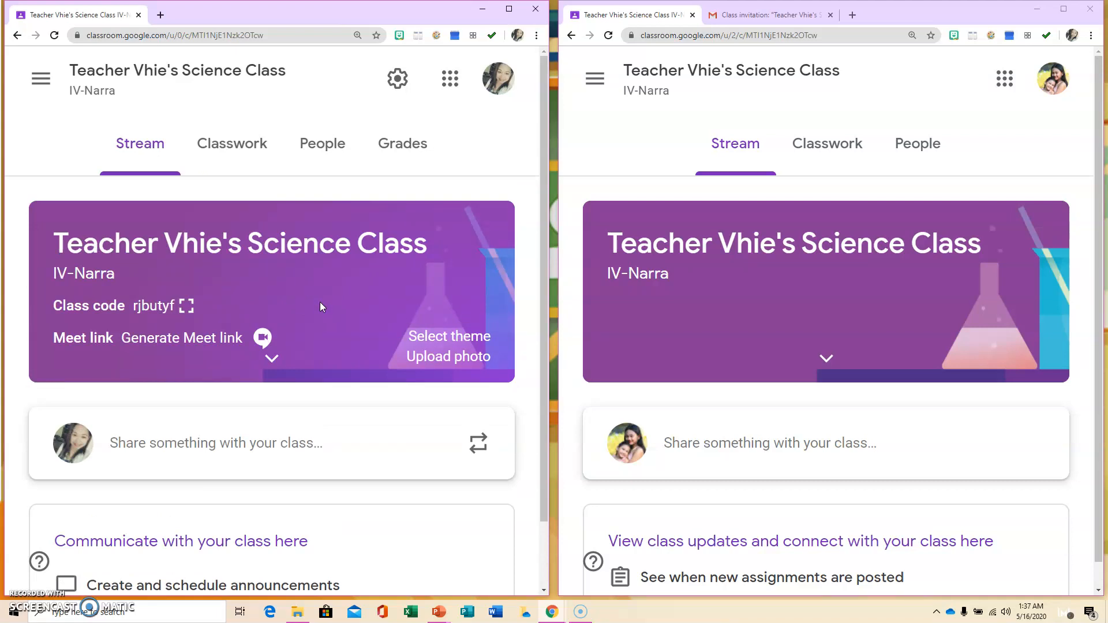
pyautogui.click(42, 81)
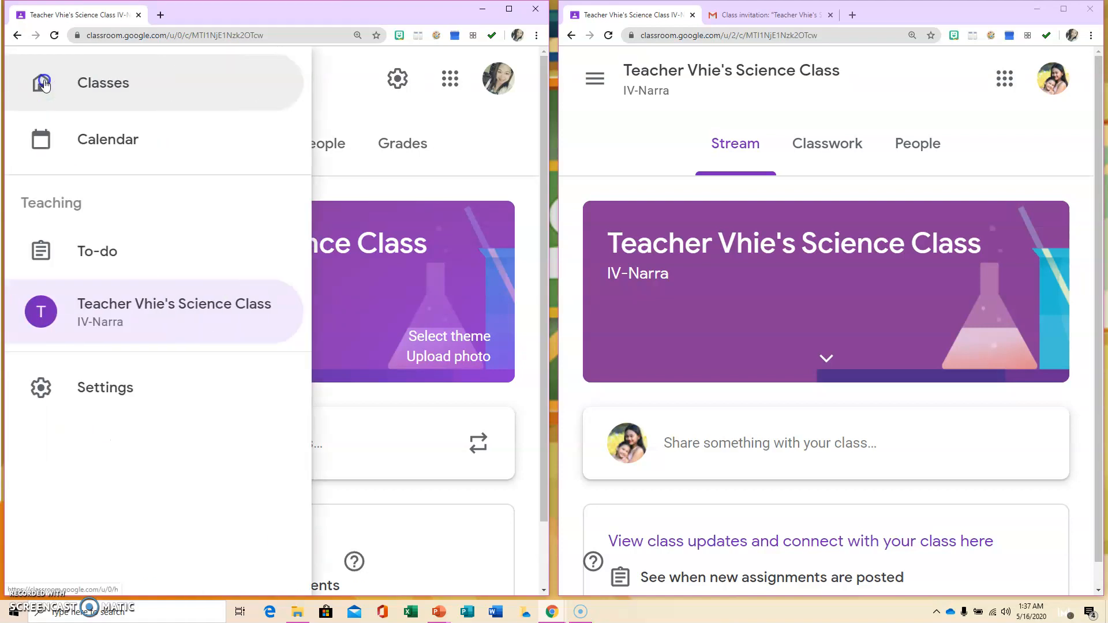
pyautogui.click(97, 94)
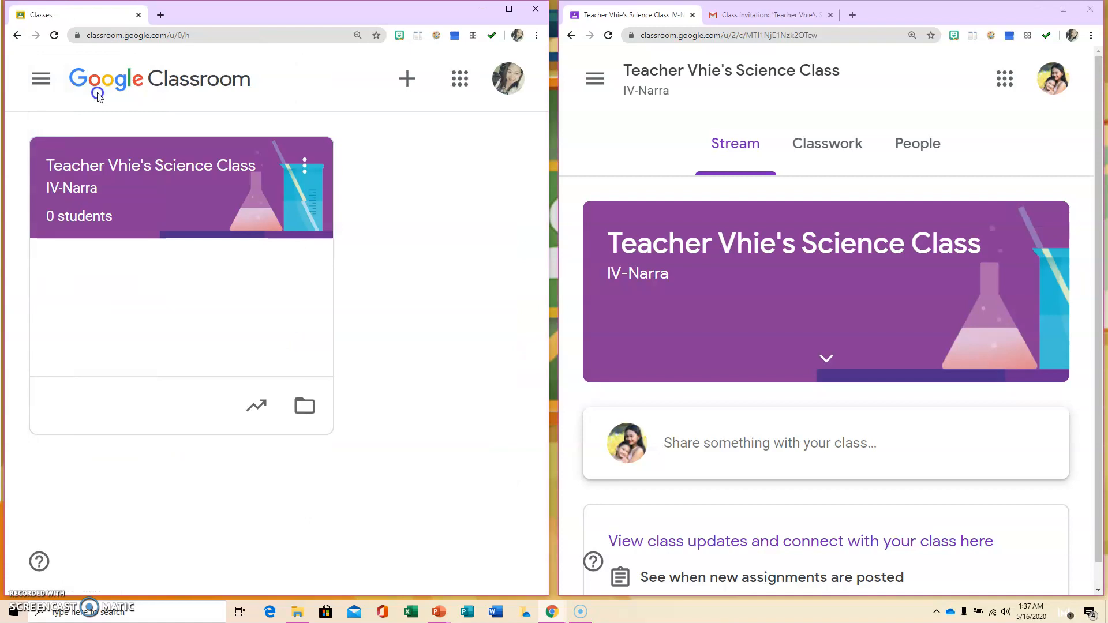
pyautogui.click(54, 36)
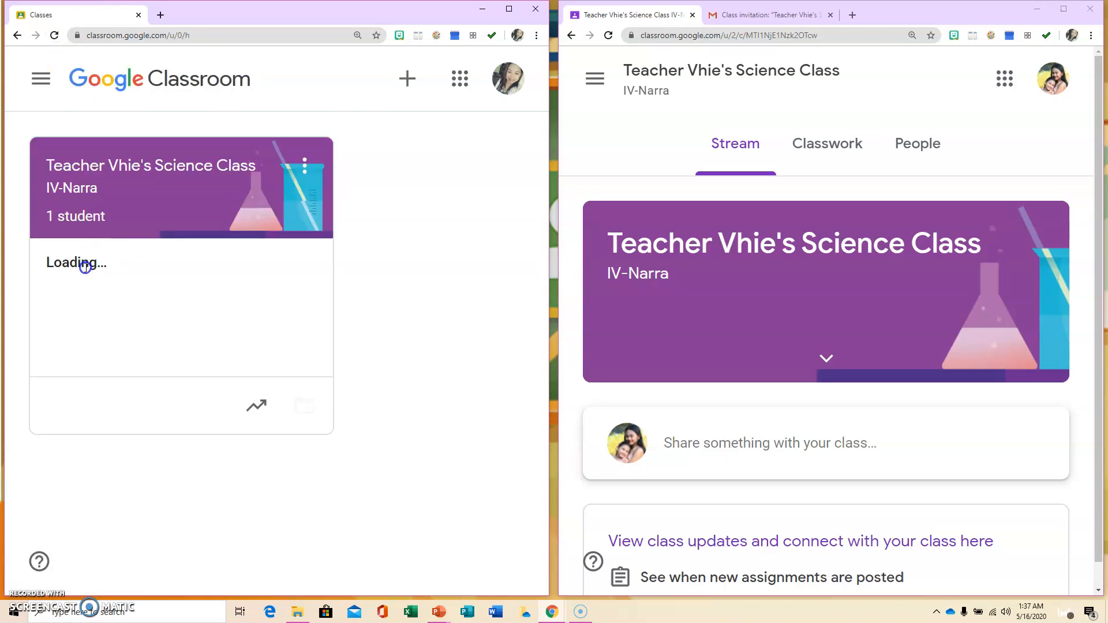
pyautogui.click(84, 221)
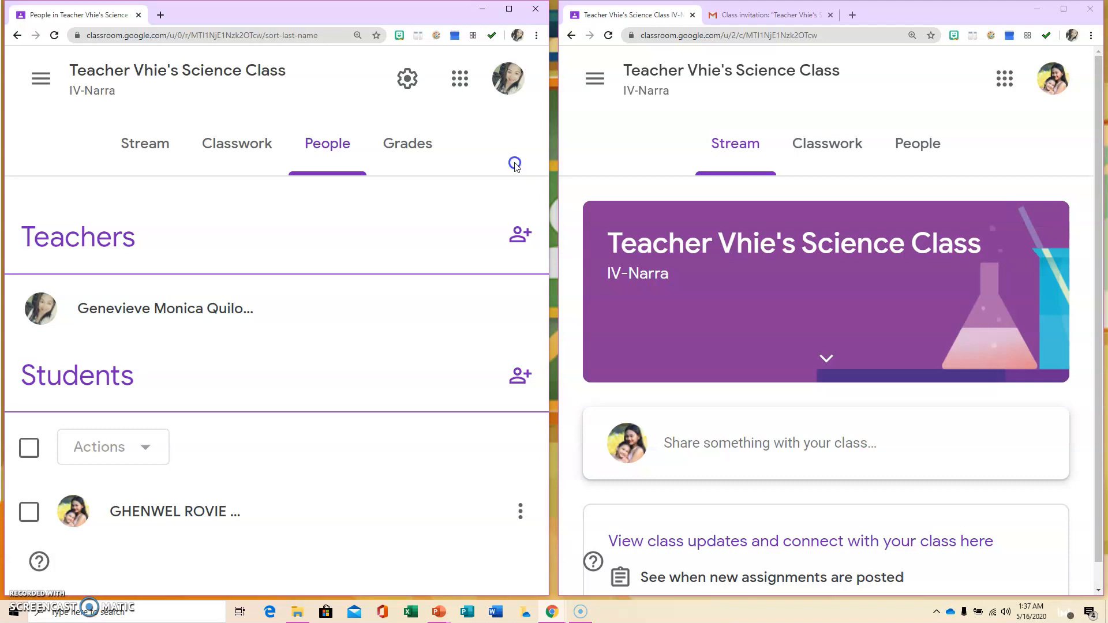
pyautogui.hotkey('alt', 'Tab')
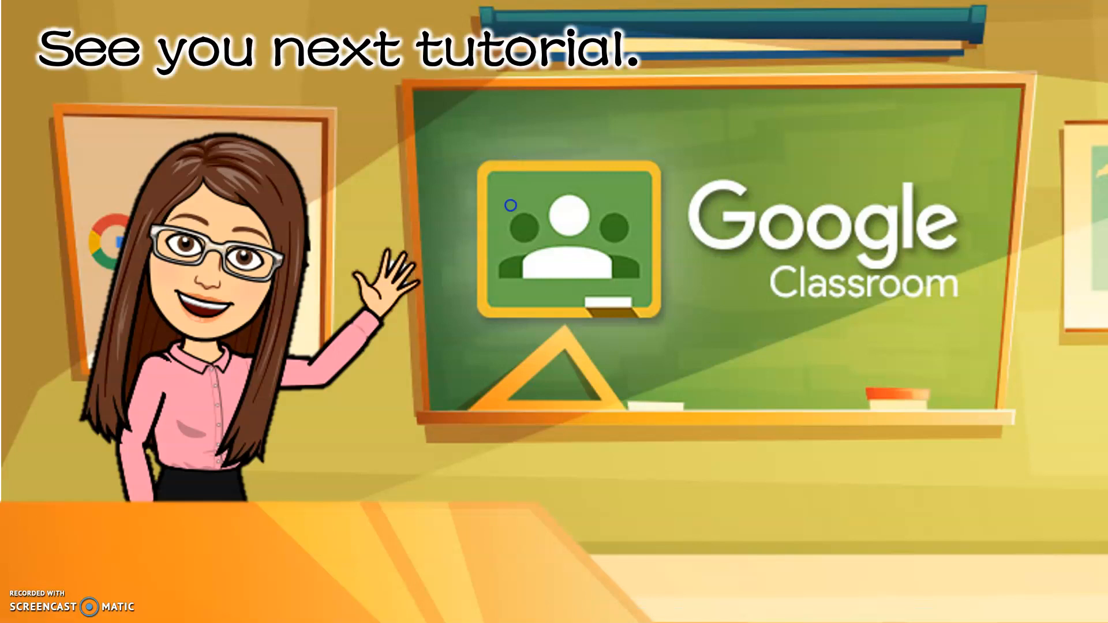